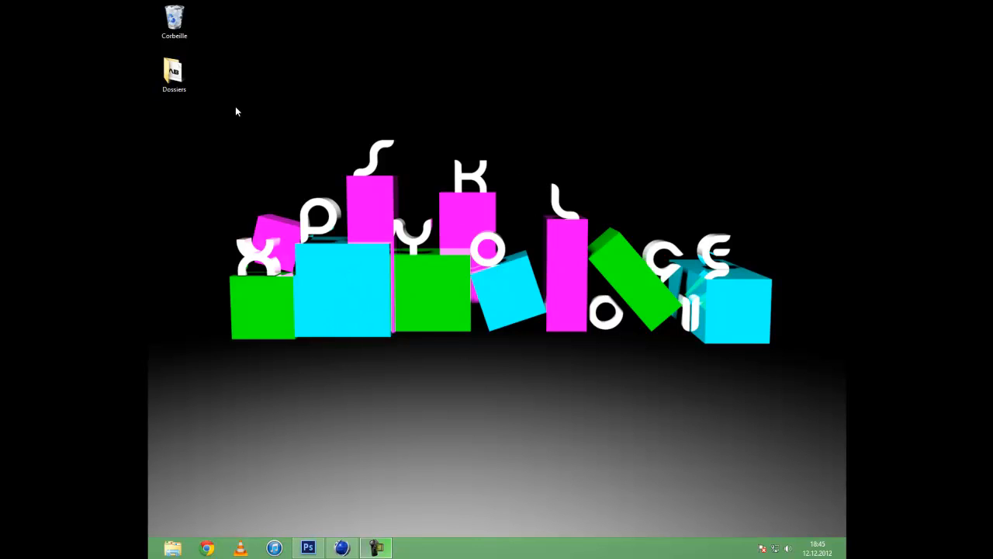
{"action": "left_click_drag", "start_coordinate": [222, 140], "coordinate": [778, 346]}
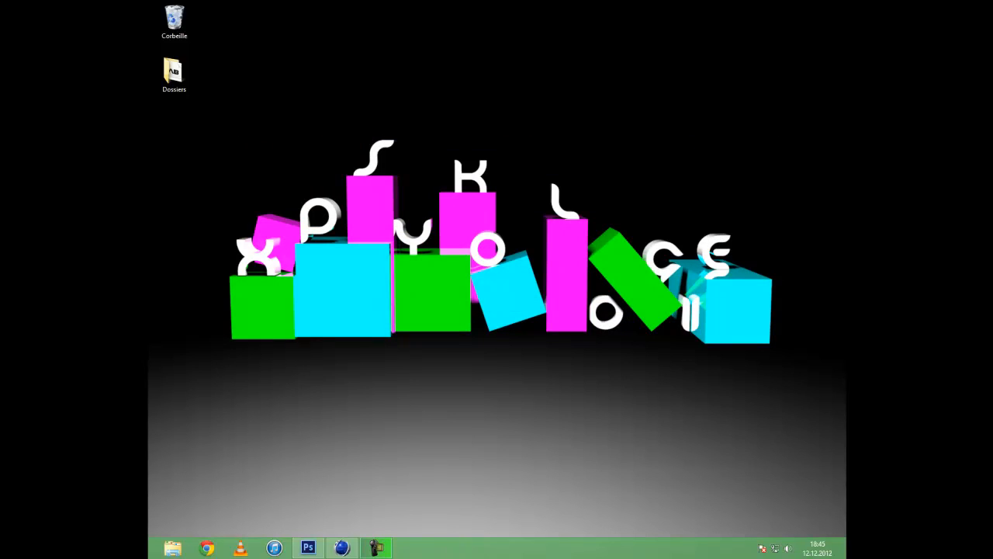
Switch to Chrome and search Google Images for "logo apple".
{"action": "left_click", "coordinate": [207, 548]}
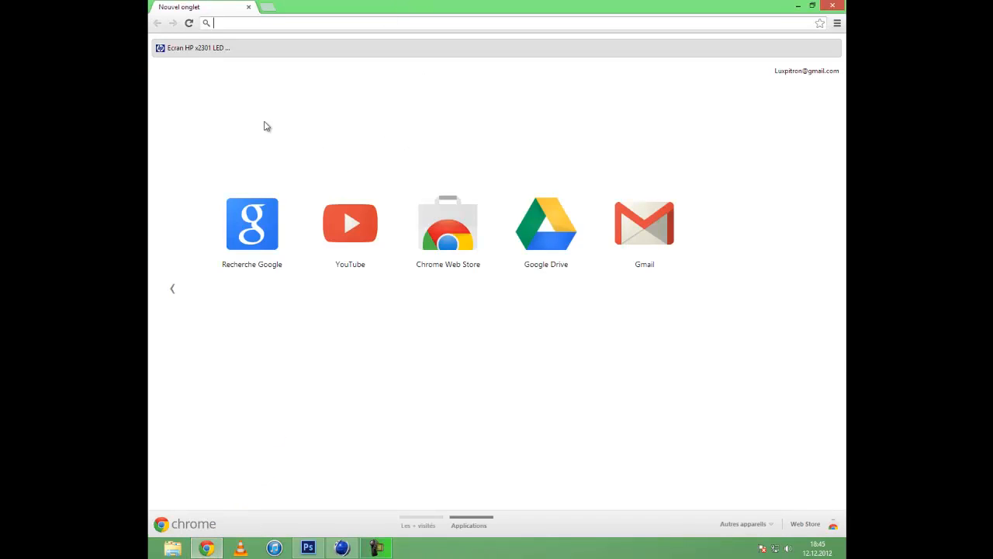
{"action": "left_click", "coordinate": [239, 196]}
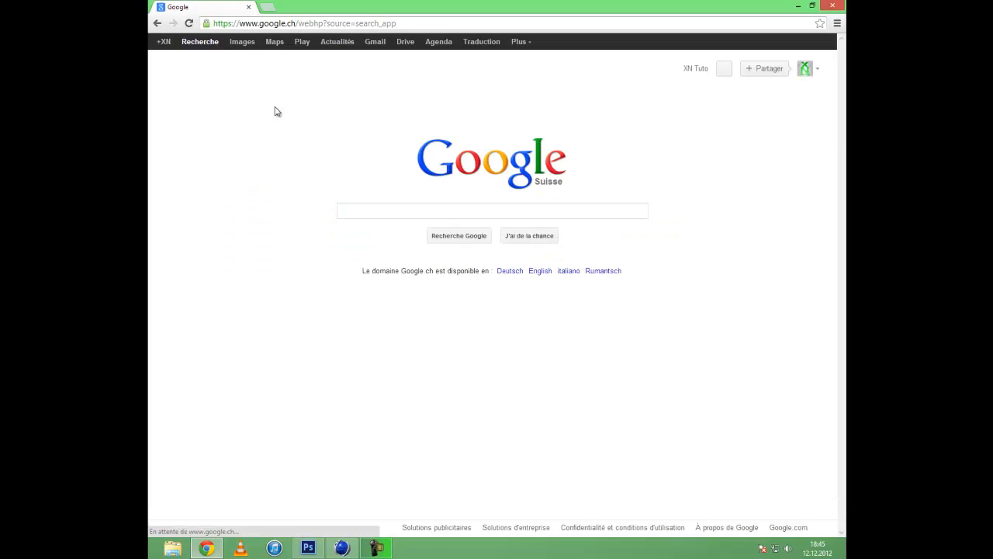
{"action": "left_click", "coordinate": [253, 43]}
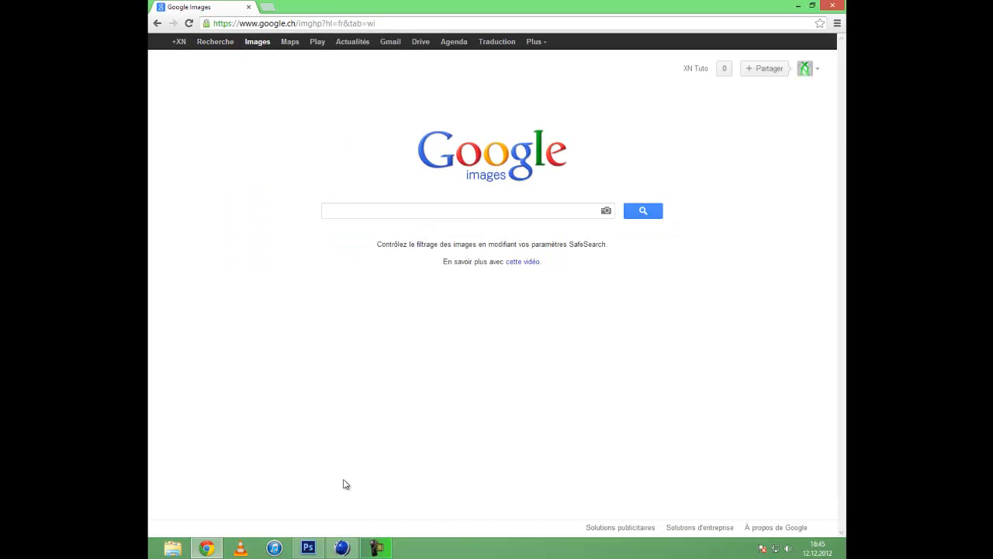
{"action": "type", "text": "logo"}
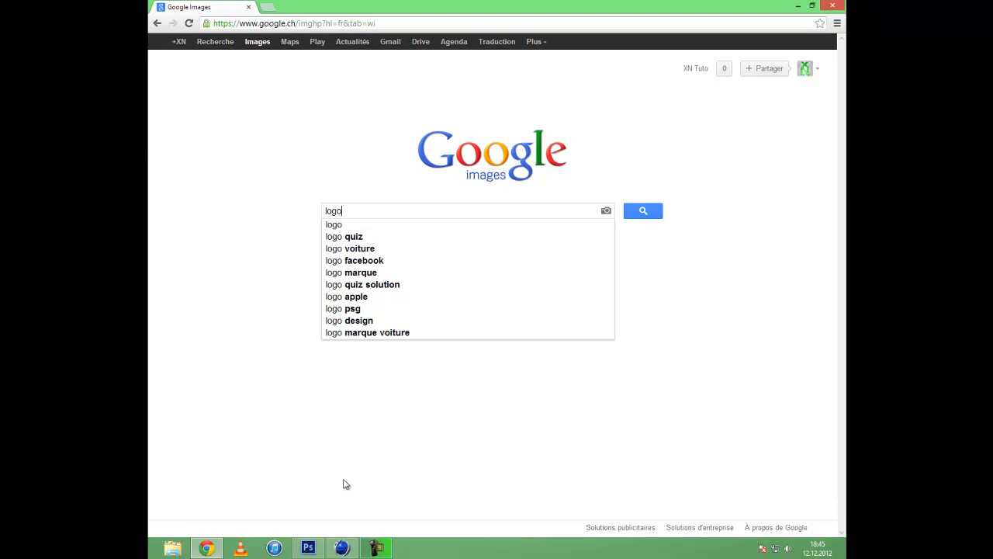
{"action": "left_click", "coordinate": [377, 296]}
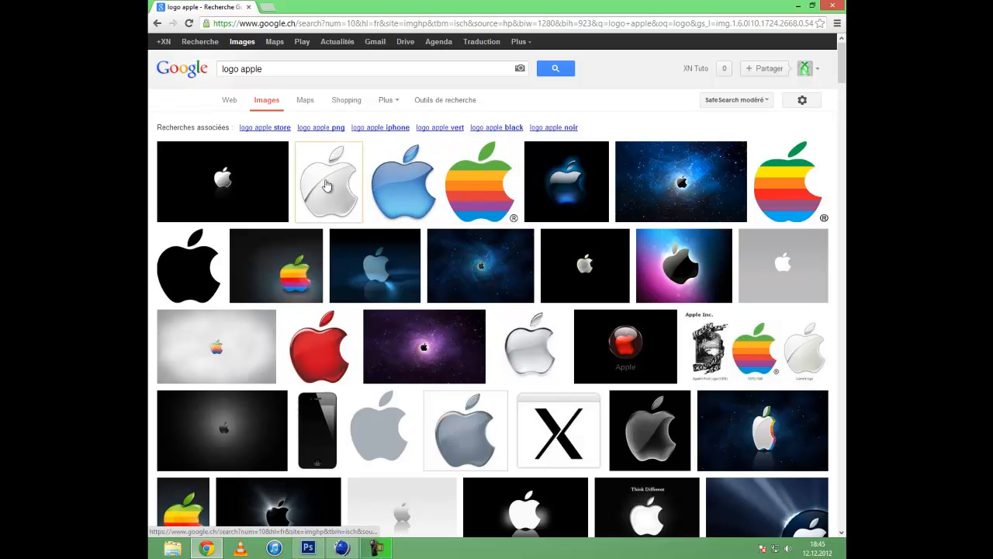
Refine the image search to "logo apple png".
{"action": "mouse_move", "coordinate": [328, 186]}
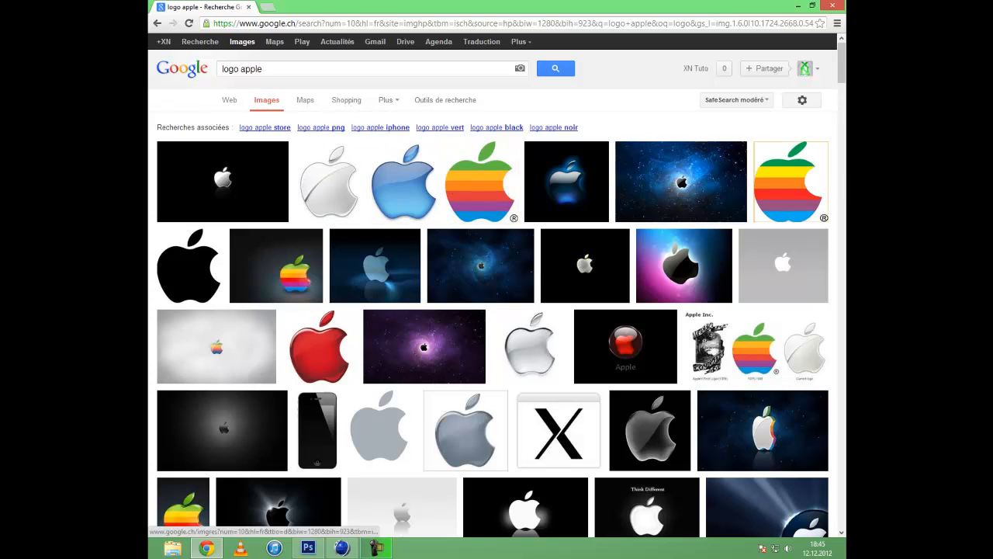
{"action": "mouse_move", "coordinate": [813, 187]}
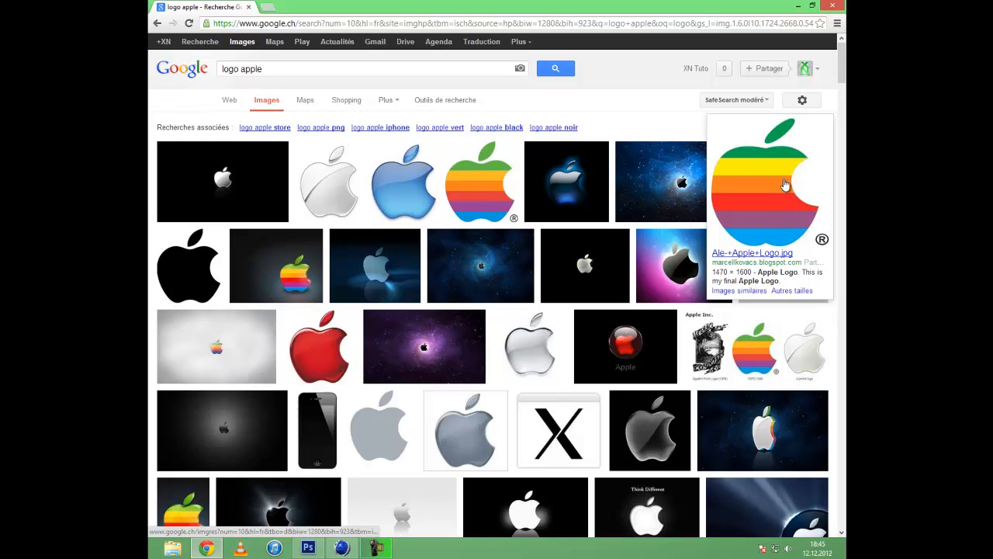
{"action": "mouse_move", "coordinate": [477, 208]}
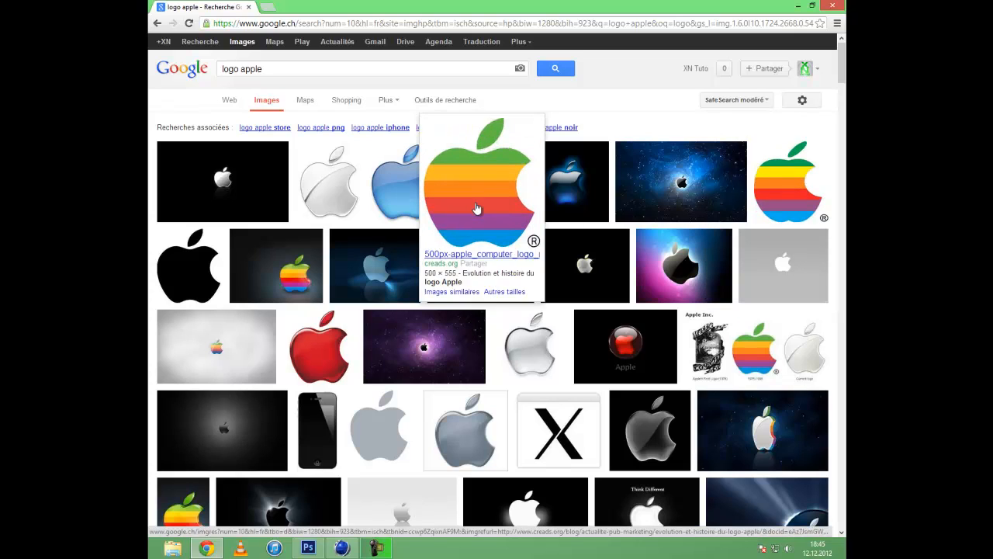
{"action": "mouse_move", "coordinate": [411, 173]}
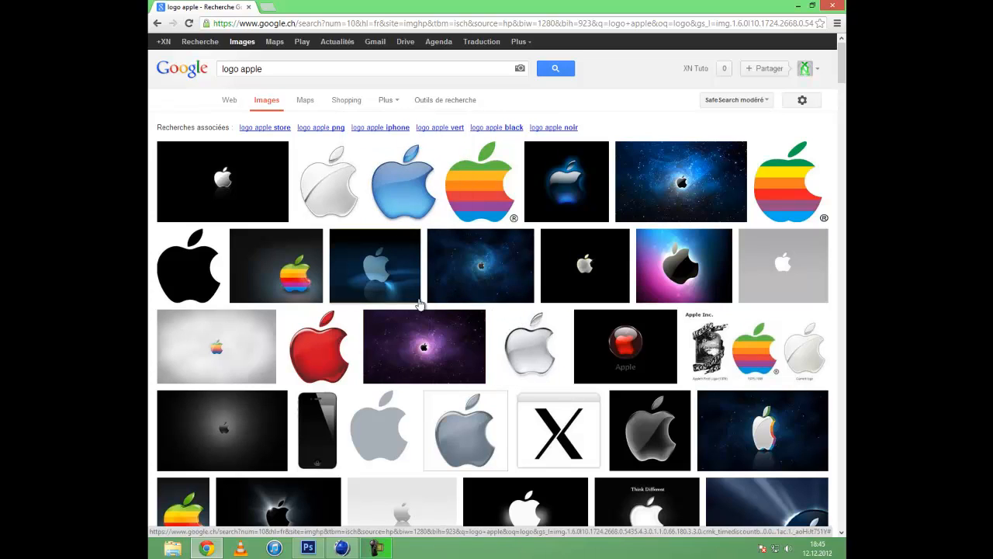
{"action": "scroll", "coordinate": [367, 206], "scroll_direction": "down", "scroll_amount": 1}
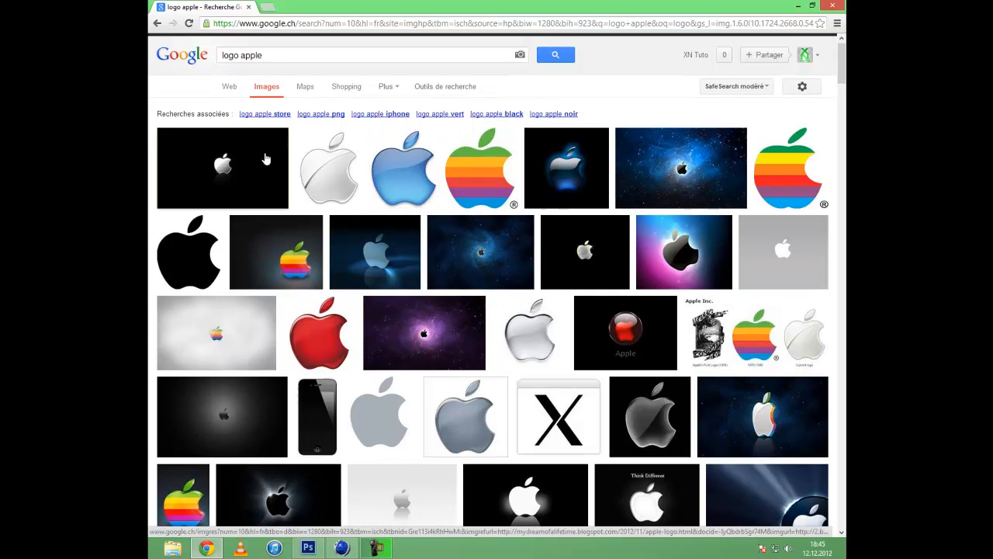
{"action": "left_click", "coordinate": [336, 117]}
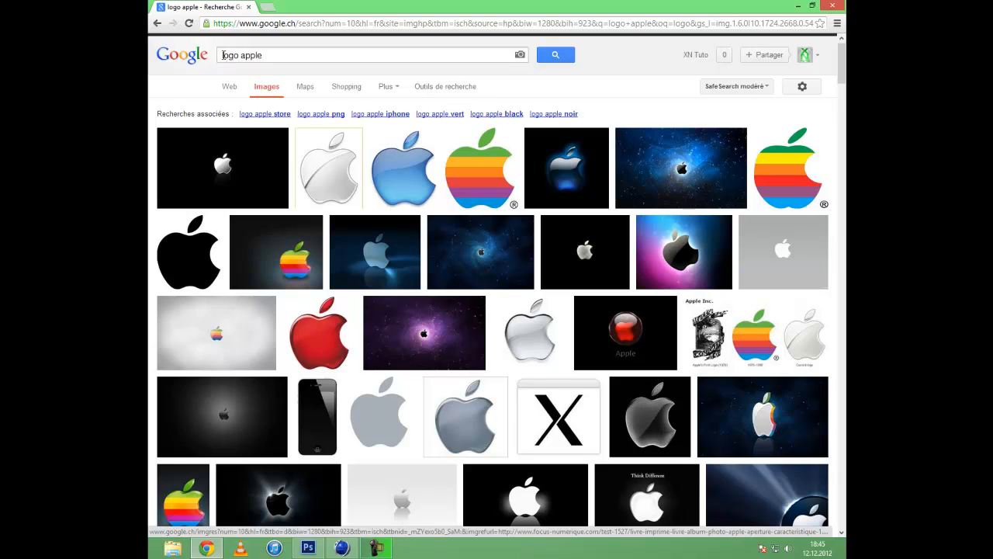
{"action": "left_click_drag", "start_coordinate": [224, 55], "coordinate": [256, 57]}
{"action": "left_click", "coordinate": [266, 56]}
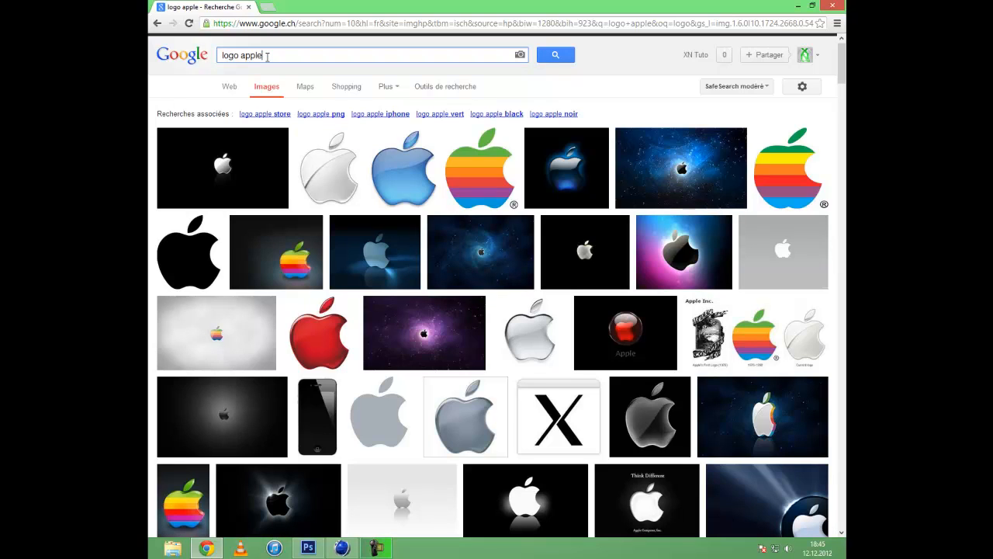
{"action": "type", "text": "png"}
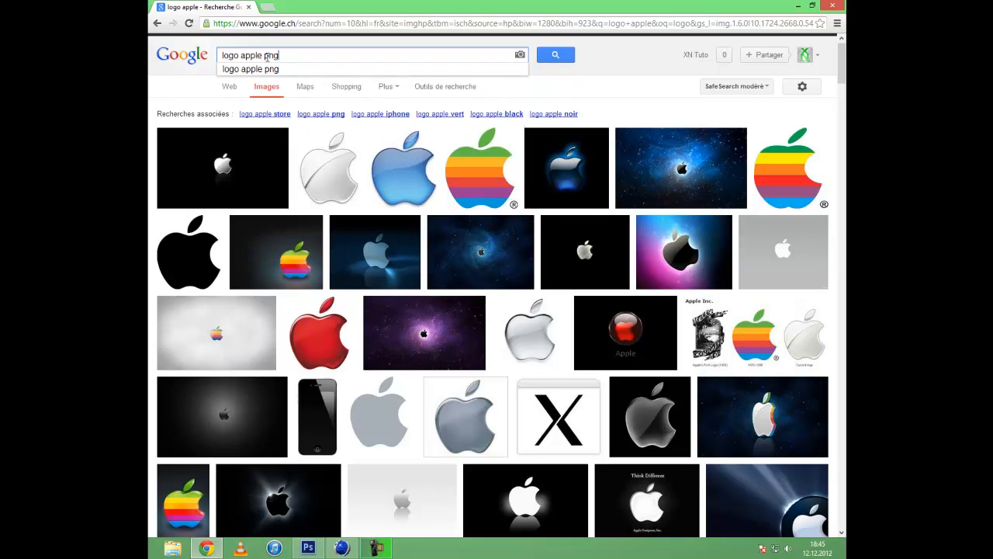
{"action": "key", "text": "Return"}
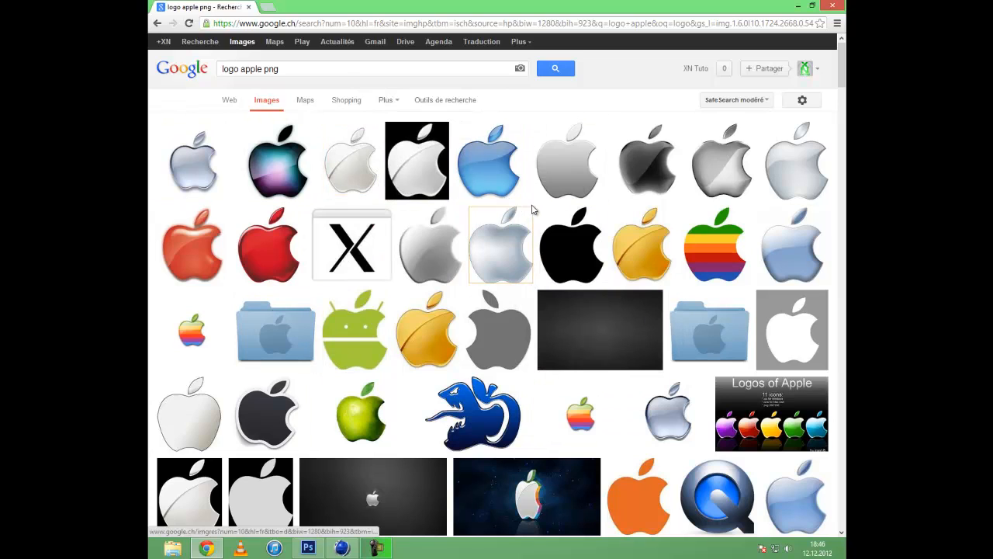
Open the grey gradient Apple logo from the results and save it to the desktop as the PNG Apple-logo-icon-Aluminum.
{"action": "left_click", "coordinate": [570, 162]}
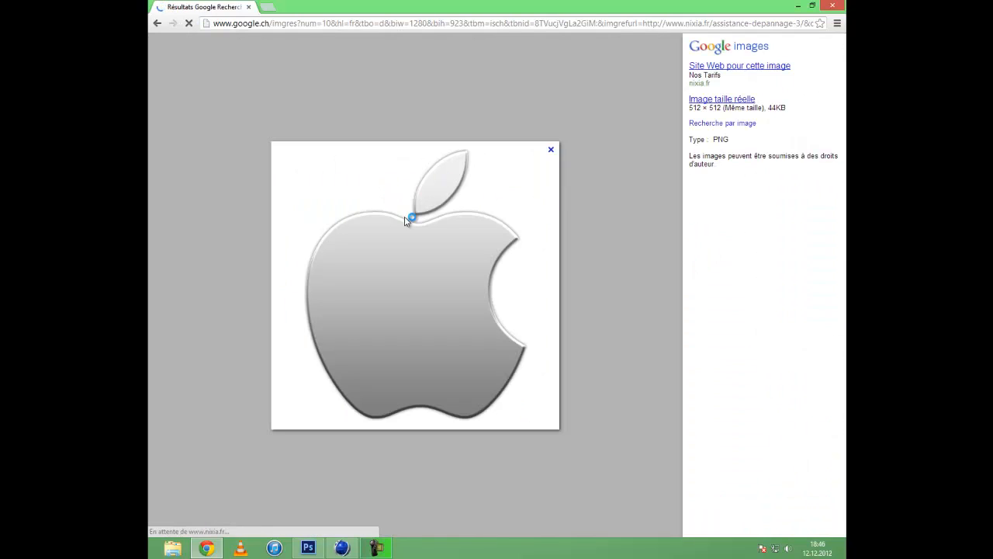
{"action": "right_click", "coordinate": [434, 239]}
{"action": "left_click", "coordinate": [452, 247]}
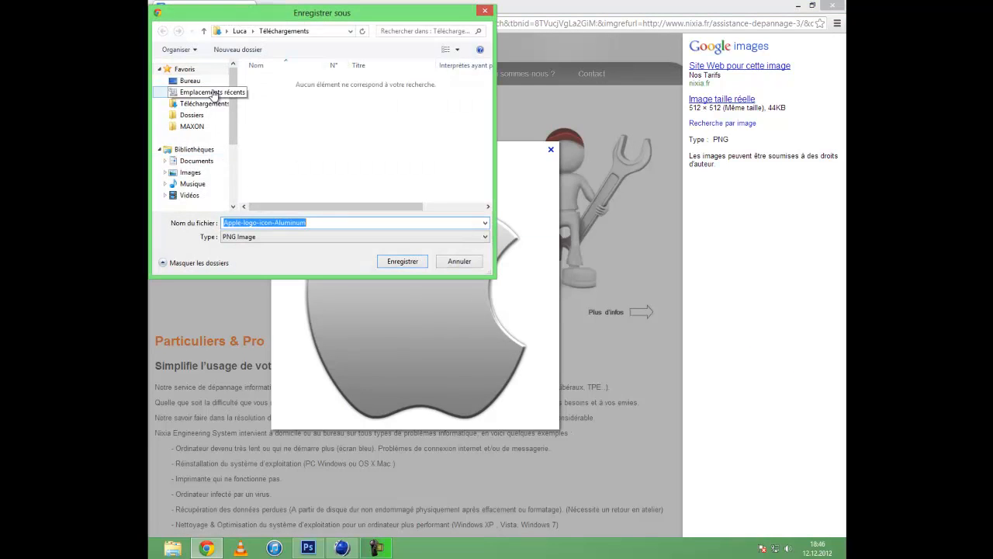
{"action": "left_click", "coordinate": [206, 82]}
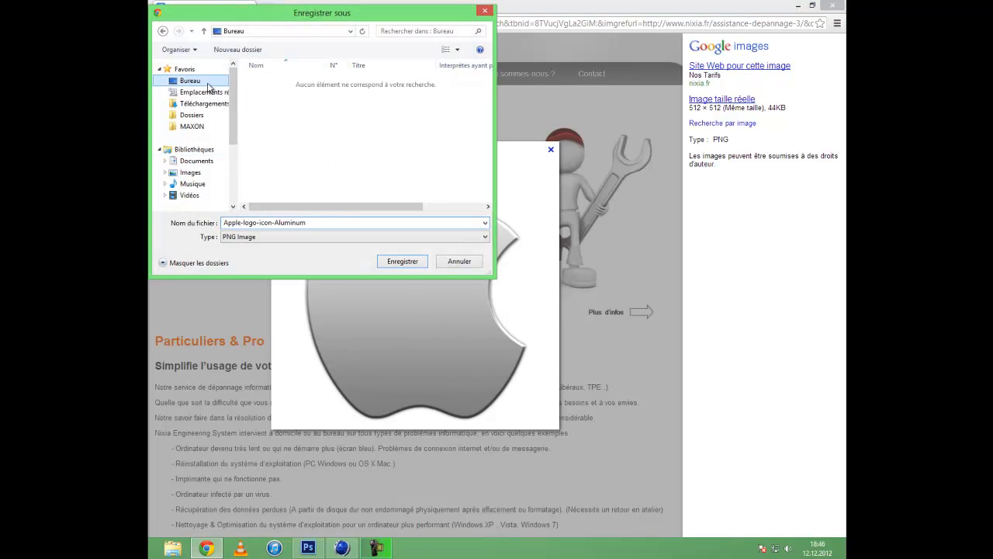
{"action": "left_click", "coordinate": [388, 261]}
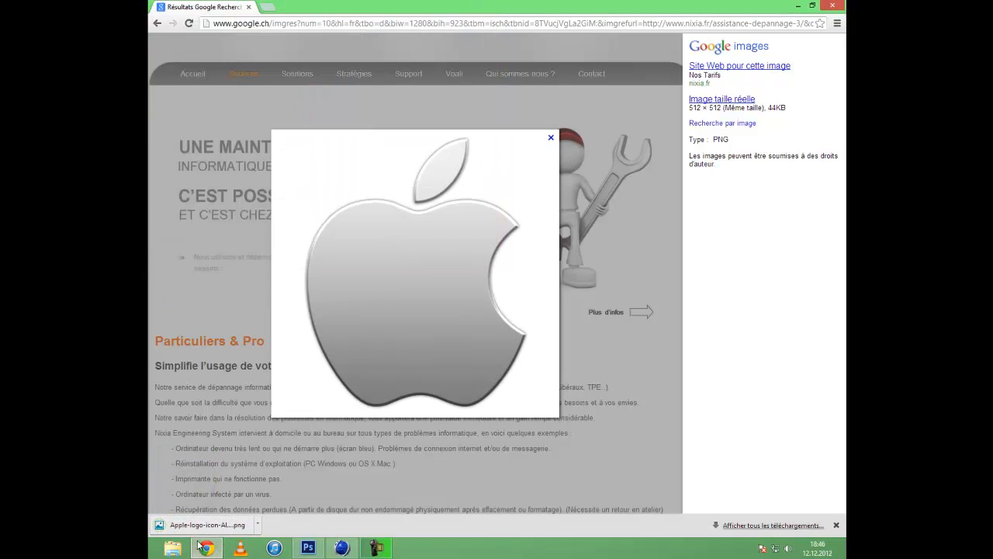
Switch to Photoshop and open the Apple-logo-icon-Aluminum image from the desktop.
{"action": "left_click", "coordinate": [308, 548]}
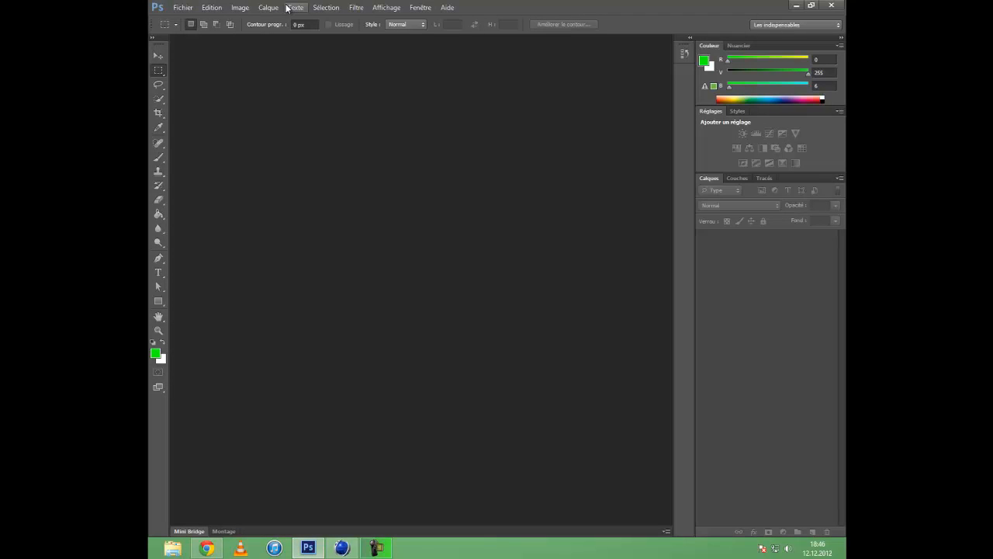
{"action": "left_click", "coordinate": [182, 8]}
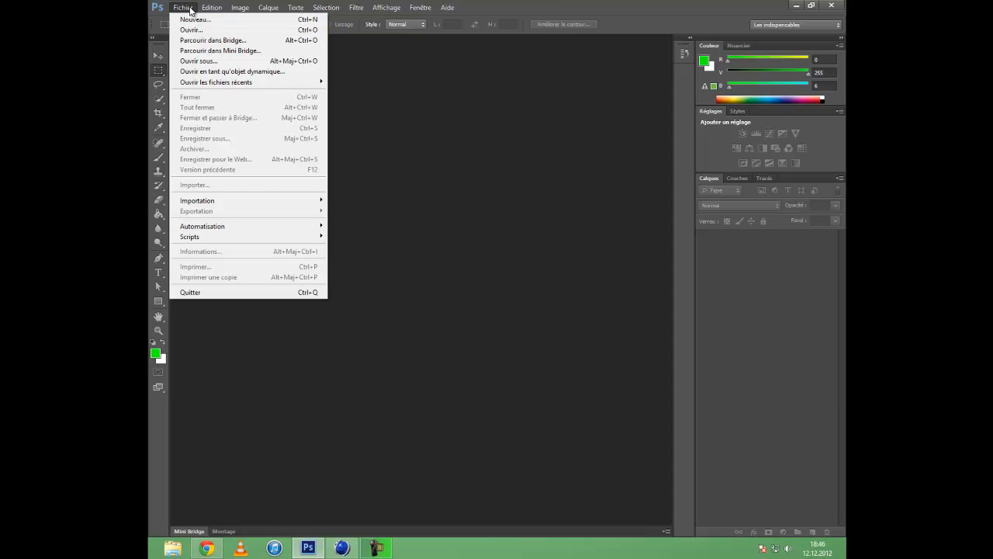
{"action": "left_click", "coordinate": [194, 30]}
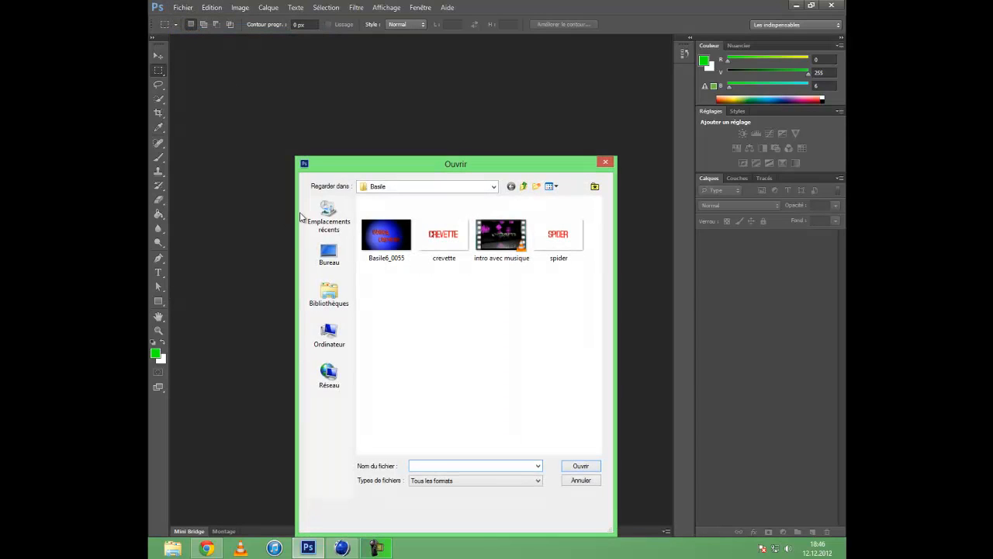
{"action": "left_click", "coordinate": [329, 256]}
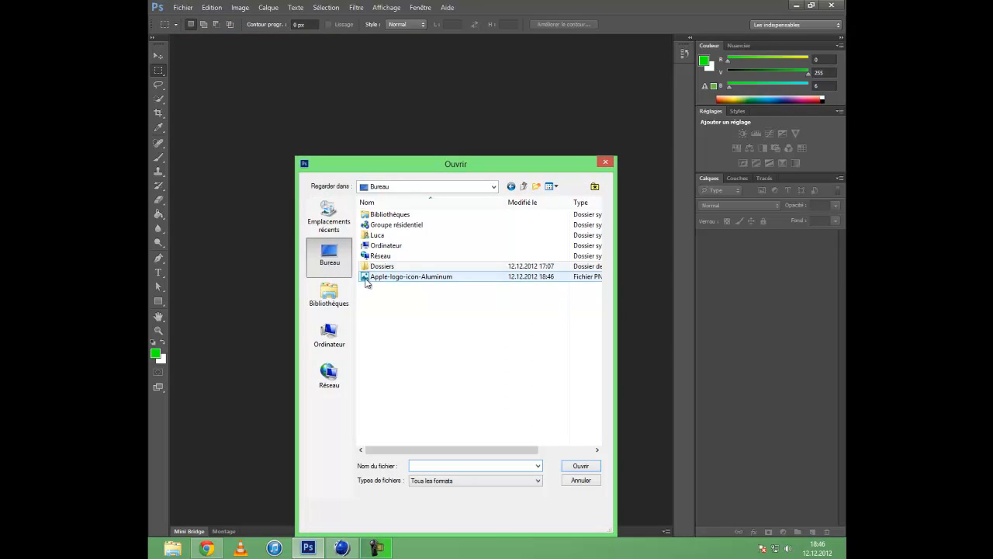
{"action": "left_click", "coordinate": [378, 277]}
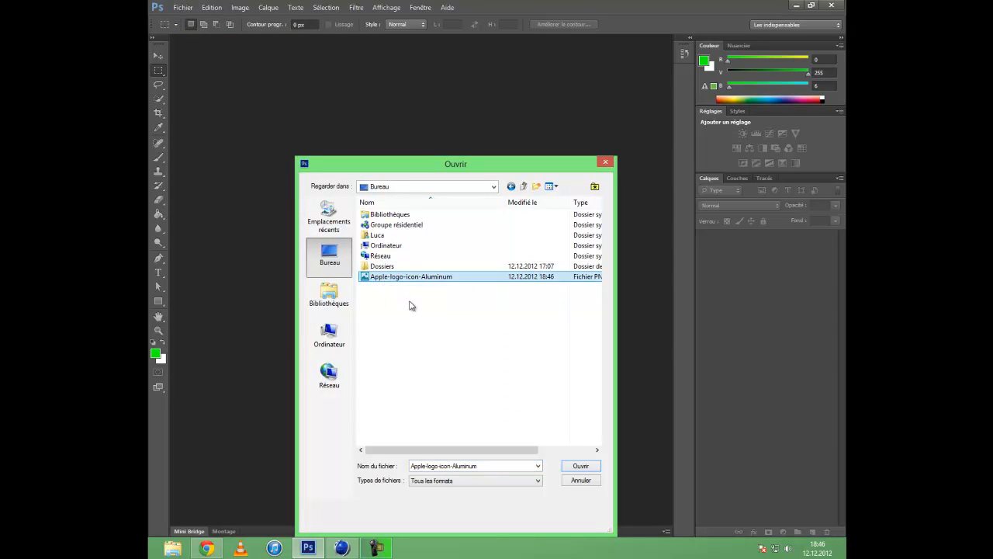
{"action": "left_click", "coordinate": [580, 466]}
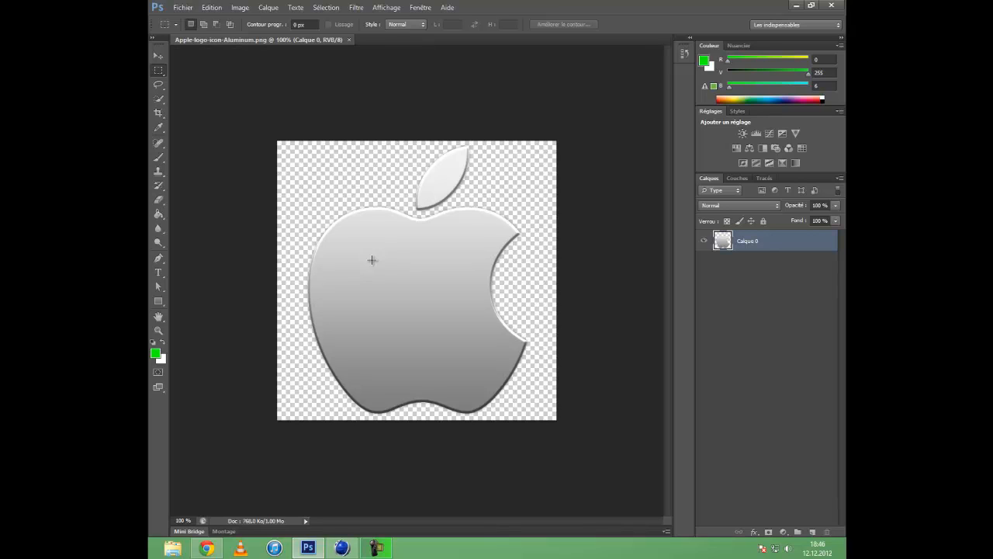
Select the pixels of the apple layer Calque 0 and convert the selection to a work path with a 2.0 pixel tolerance.
{"action": "right_click", "coordinate": [722, 242]}
{"action": "left_click", "coordinate": [709, 271]}
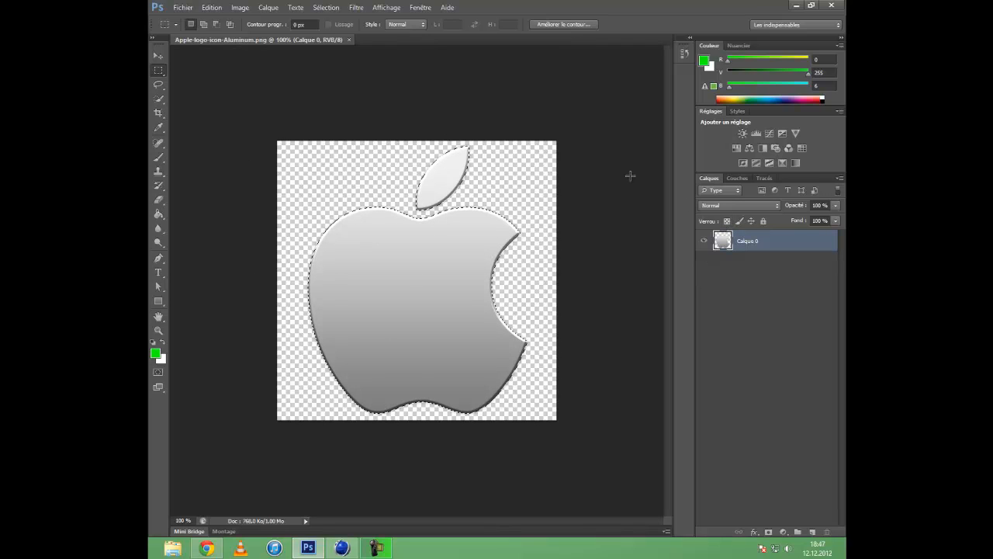
{"action": "right_click", "coordinate": [433, 279]}
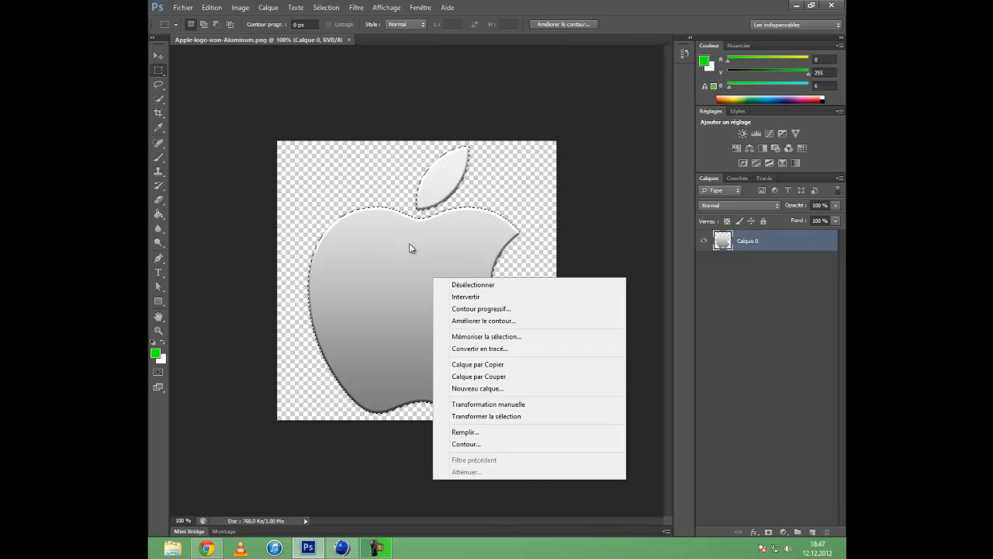
{"action": "right_click", "coordinate": [409, 244]}
{"action": "left_click", "coordinate": [440, 315]}
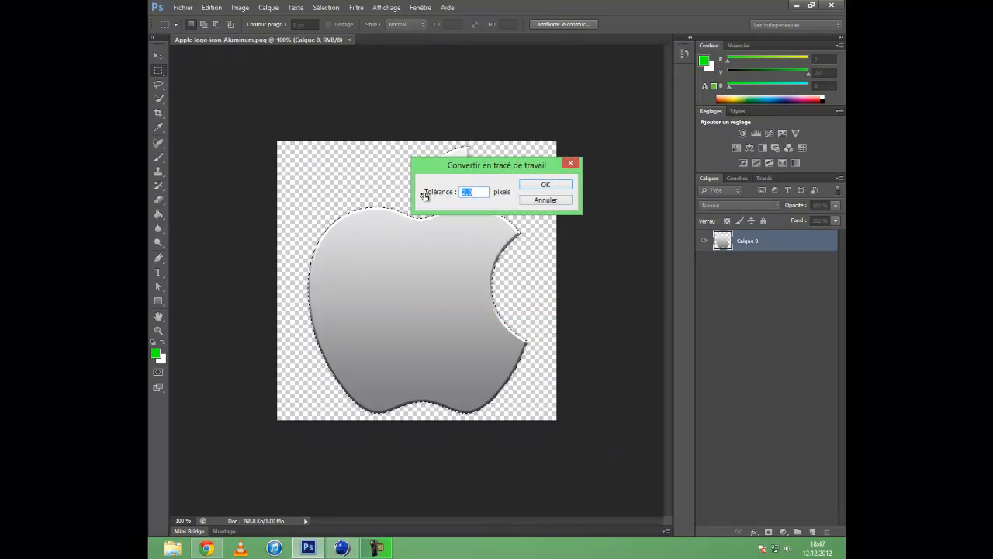
{"action": "left_click", "coordinate": [540, 186]}
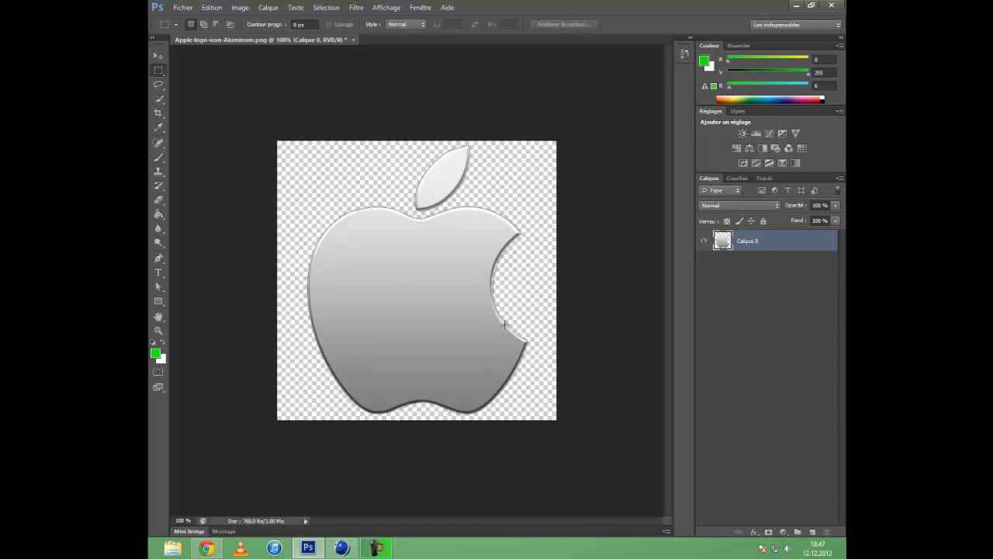
{"action": "left_click", "coordinate": [764, 178]}
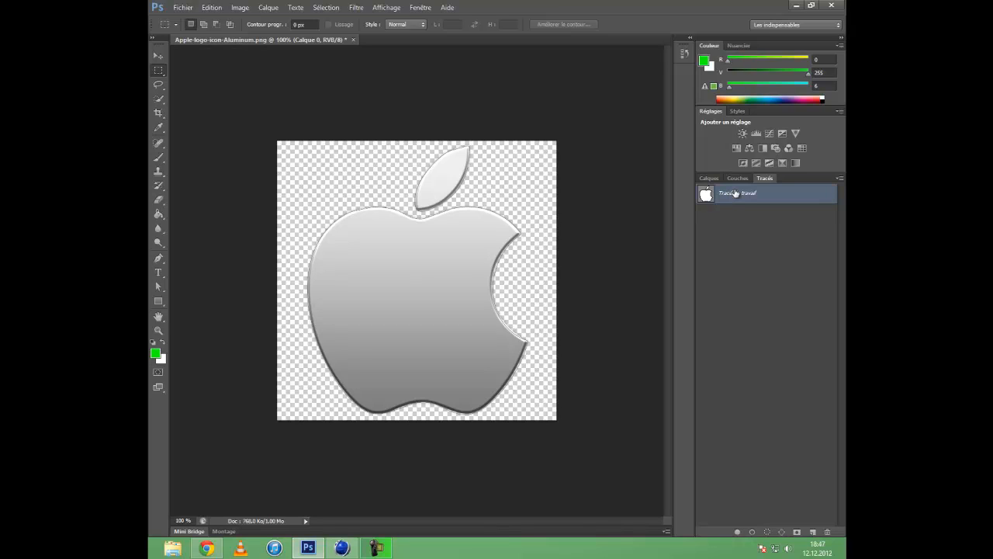
Export the path Tracé de travail to an Adobe Illustrator file named "tracé logo" on the desktop.
{"action": "left_click", "coordinate": [178, 9]}
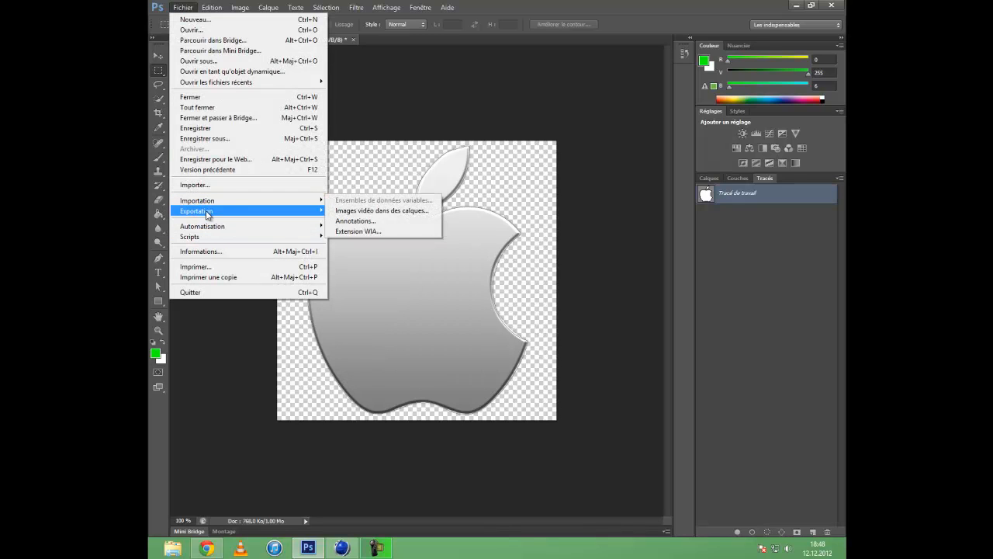
{"action": "mouse_move", "coordinate": [208, 215]}
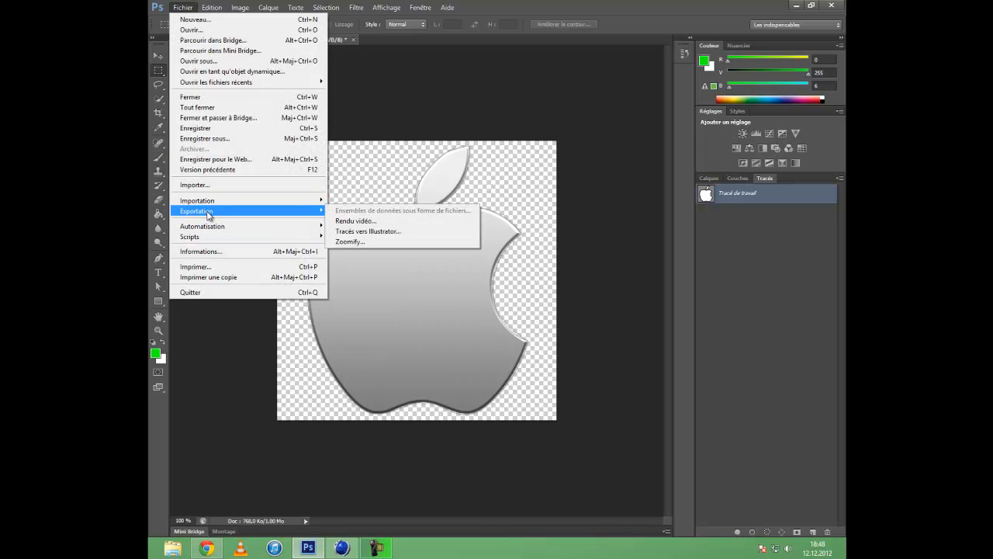
{"action": "left_click", "coordinate": [353, 231]}
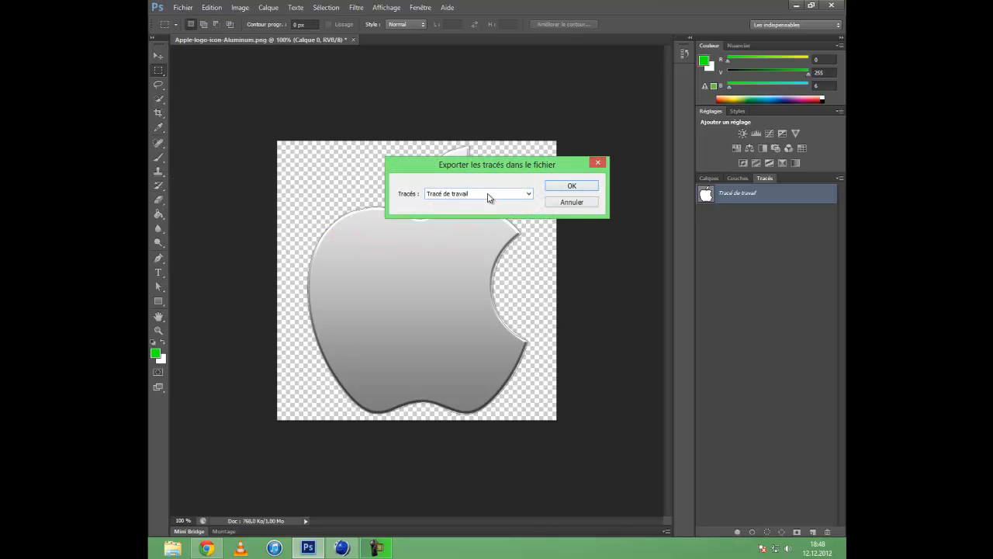
{"action": "left_click", "coordinate": [572, 187]}
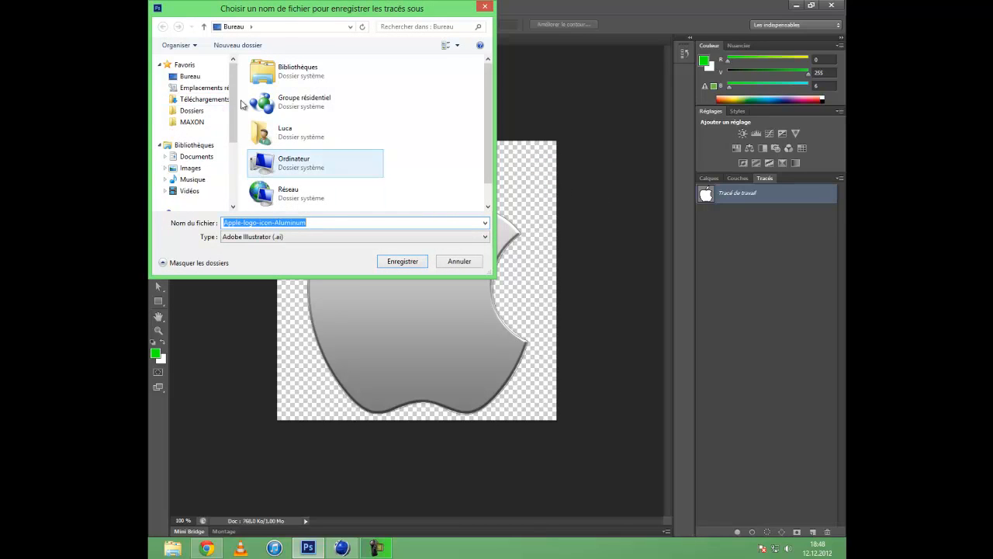
{"action": "left_click", "coordinate": [190, 76]}
{"action": "left_click", "coordinate": [315, 222]}
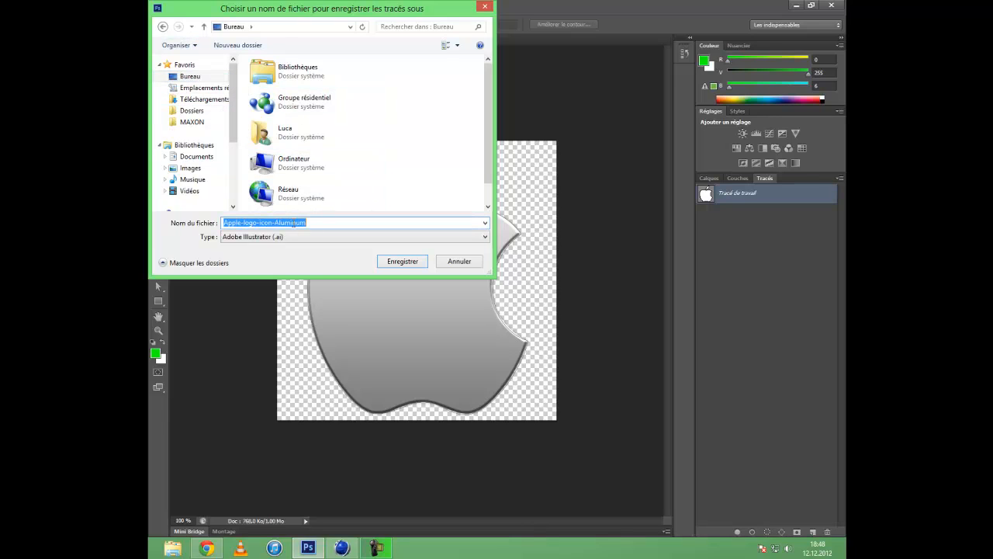
{"action": "left_click_drag", "start_coordinate": [328, 221], "coordinate": [151, 201]}
{"action": "type", "text": "tracé"}
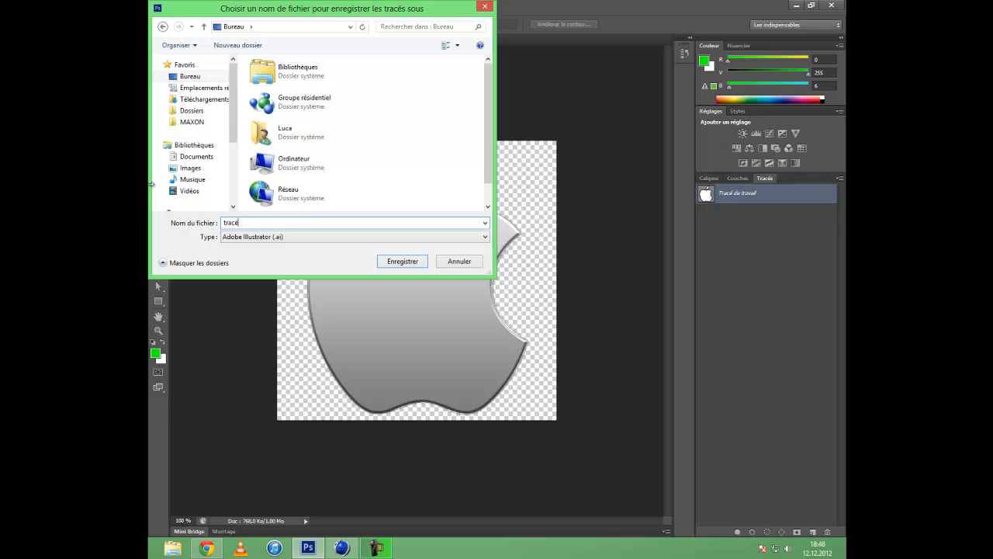
{"action": "type", "text": " logo"}
{"action": "key", "text": "Return"}
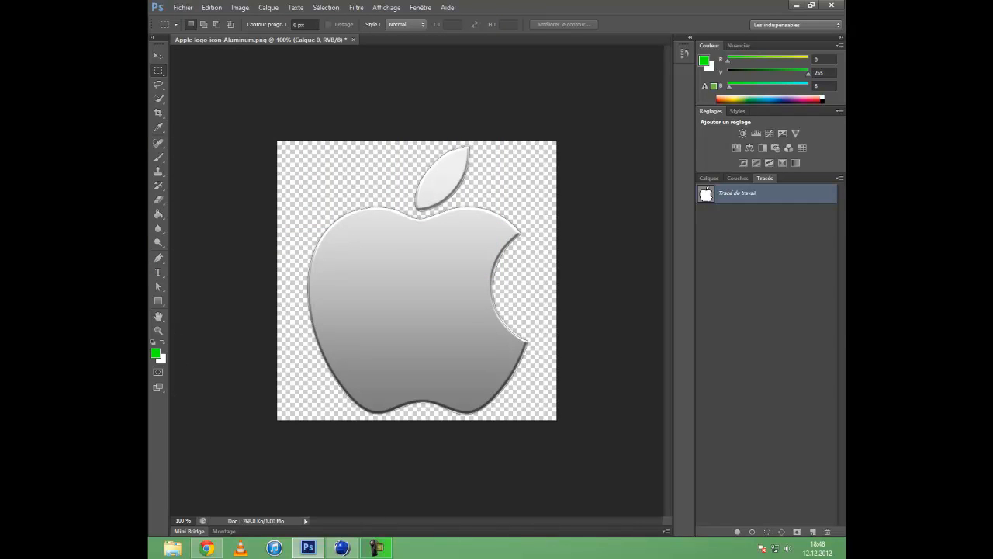
Show the desktop and move the exported tracé logo file away from the other icons.
{"action": "left_click", "coordinate": [845, 558]}
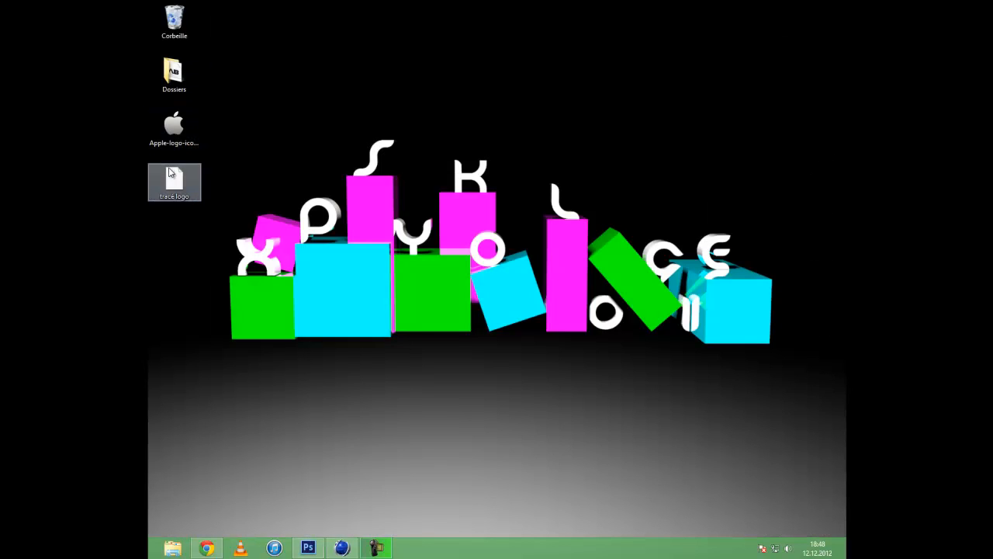
{"action": "left_click_drag", "start_coordinate": [170, 170], "coordinate": [440, 67]}
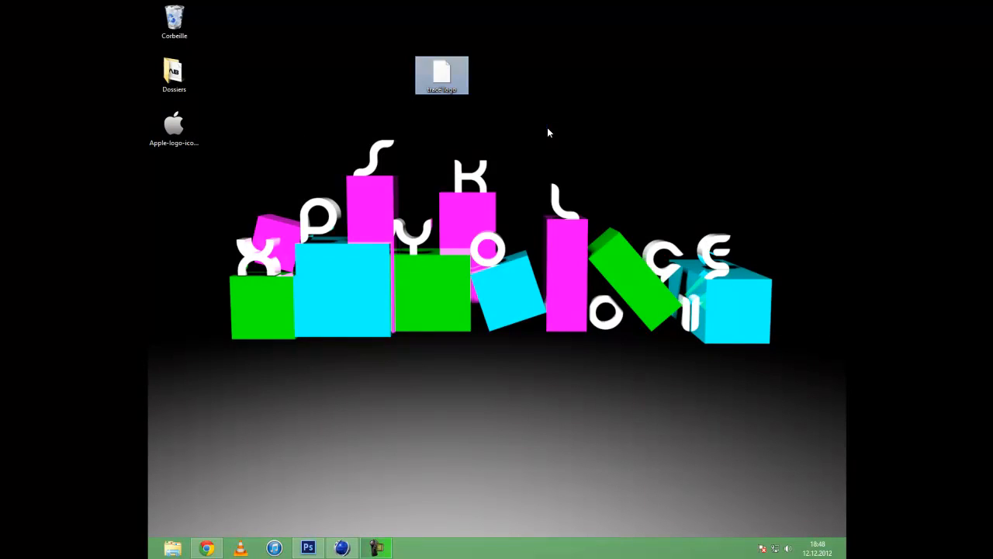
{"action": "left_click_drag", "start_coordinate": [371, 22], "coordinate": [487, 142]}
{"action": "left_click", "coordinate": [368, 155]}
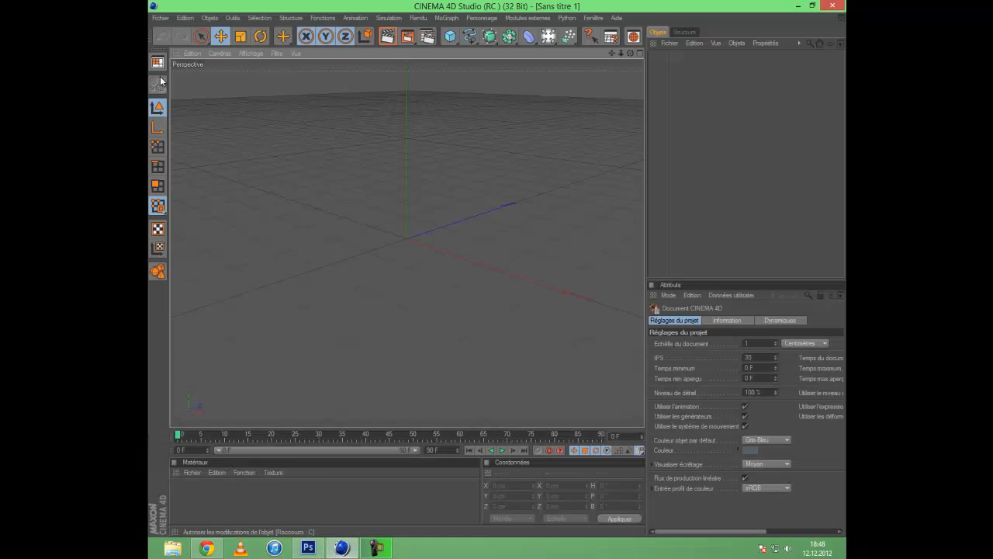
Import the tracé logo file from the desktop into Cinema 4D with a scale factor of 1 centimetre and connected splines.
{"action": "left_click", "coordinate": [376, 548]}
{"action": "left_click", "coordinate": [161, 18]}
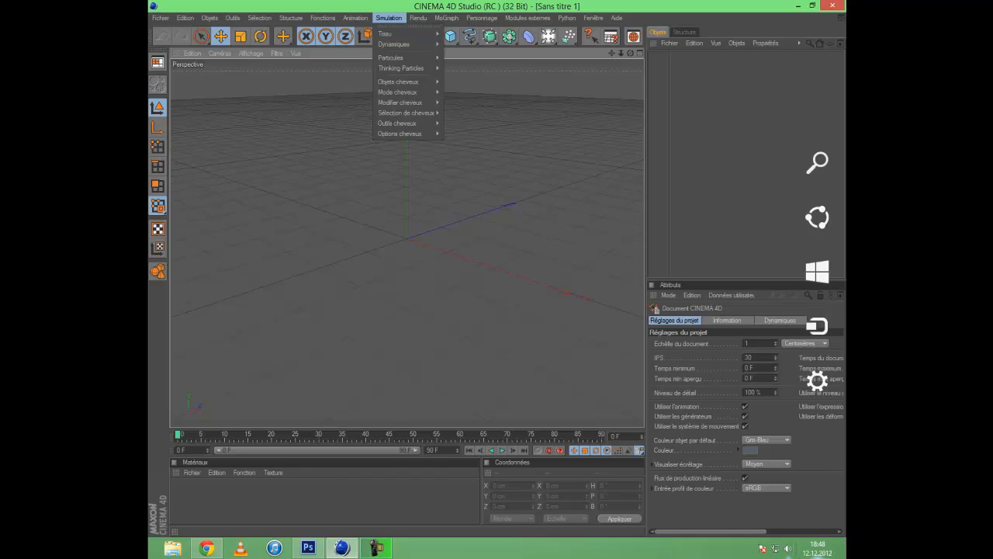
{"action": "left_click", "coordinate": [844, 554]}
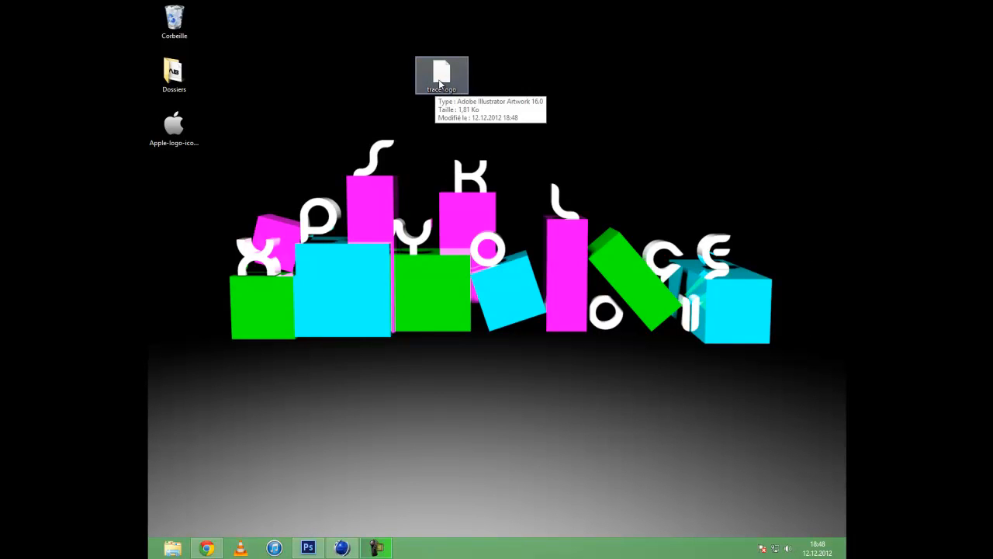
{"action": "left_click_drag", "start_coordinate": [441, 82], "coordinate": [386, 227]}
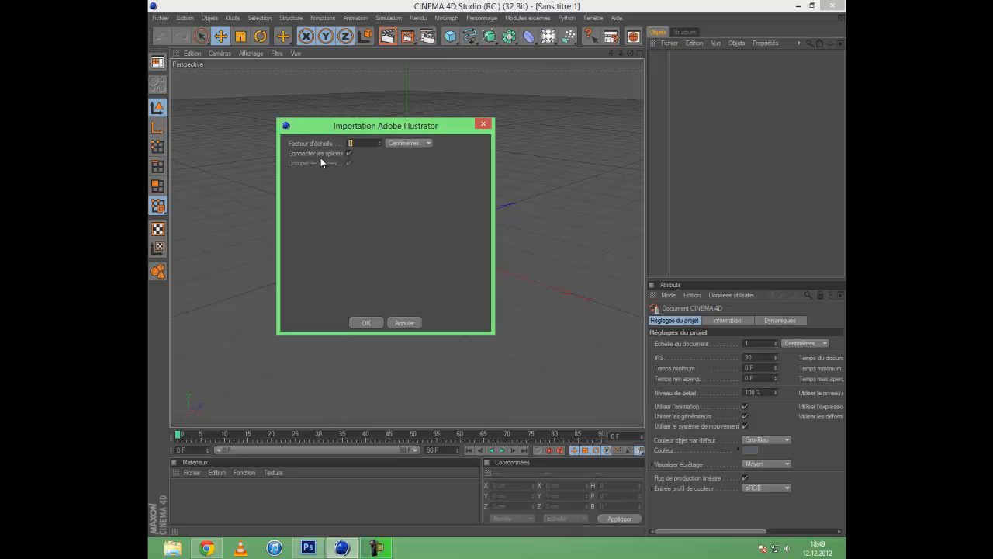
{"action": "left_click", "coordinate": [366, 323]}
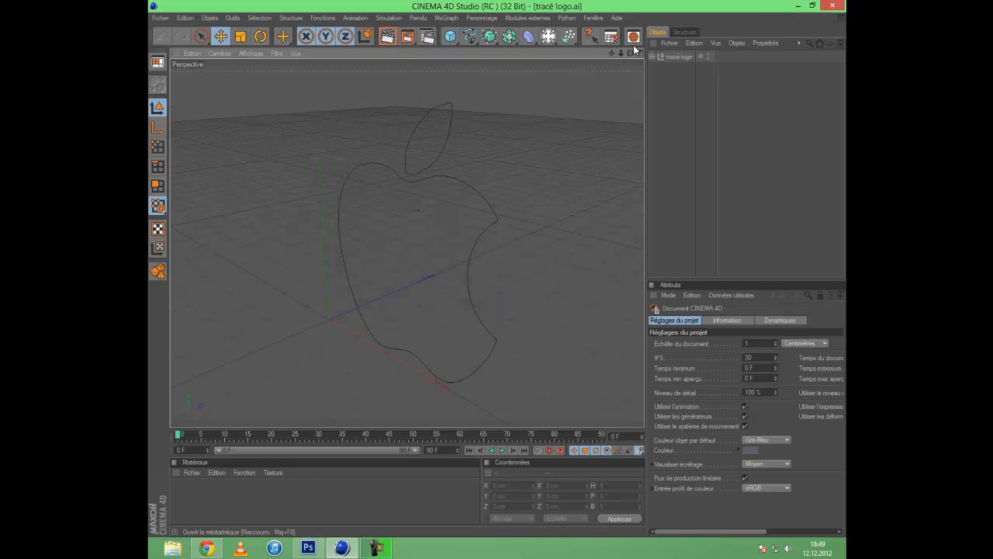
{"action": "left_click_drag", "start_coordinate": [630, 53], "coordinate": [498, 272]}
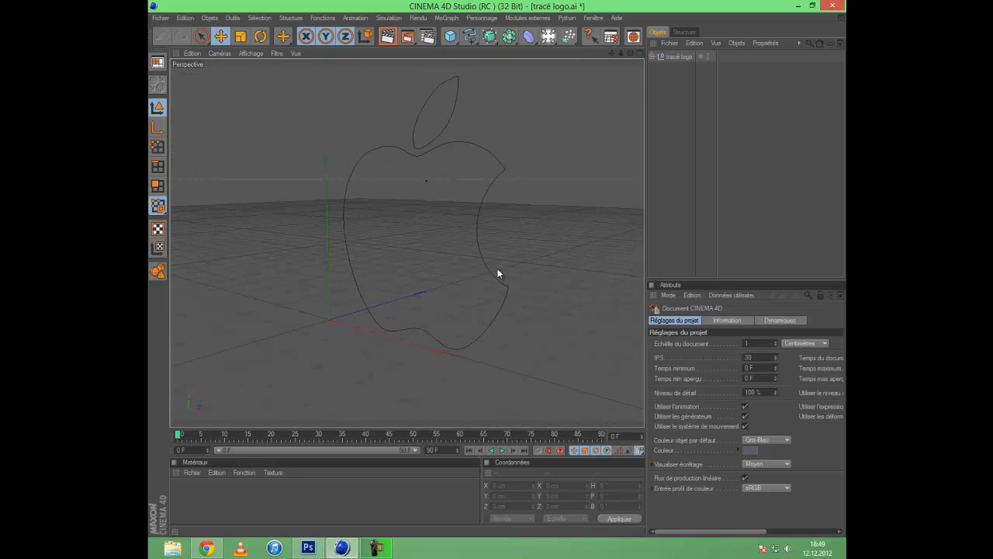
Ungroup the tracé logo null so that the leaf spline Tracé 1 and the body spline Tracé 2 are separate objects.
{"action": "left_click", "coordinate": [652, 57]}
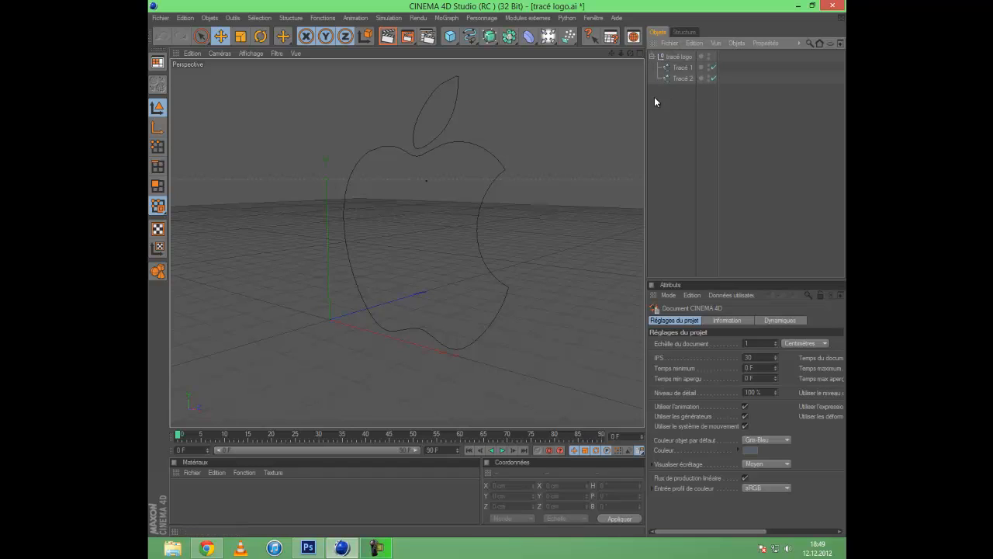
{"action": "left_click", "coordinate": [676, 68]}
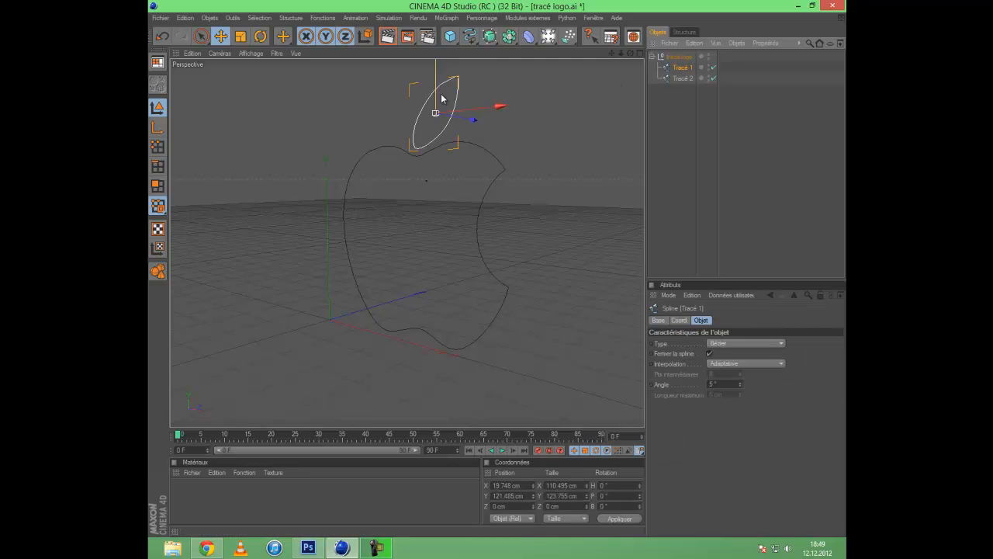
{"action": "left_click", "coordinate": [672, 78]}
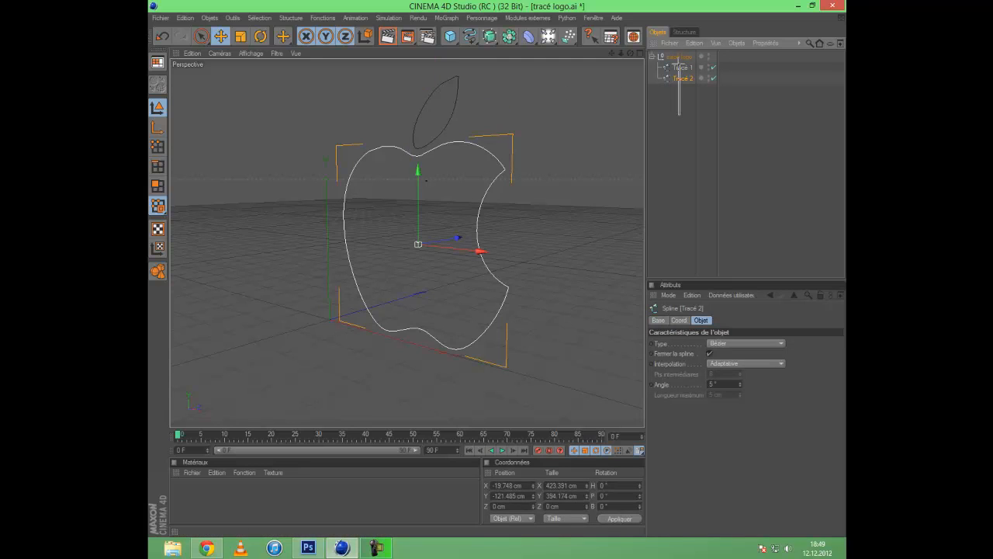
{"action": "left_click", "coordinate": [680, 69], "text": "ctrl"}
{"action": "left_click", "coordinate": [680, 57]}
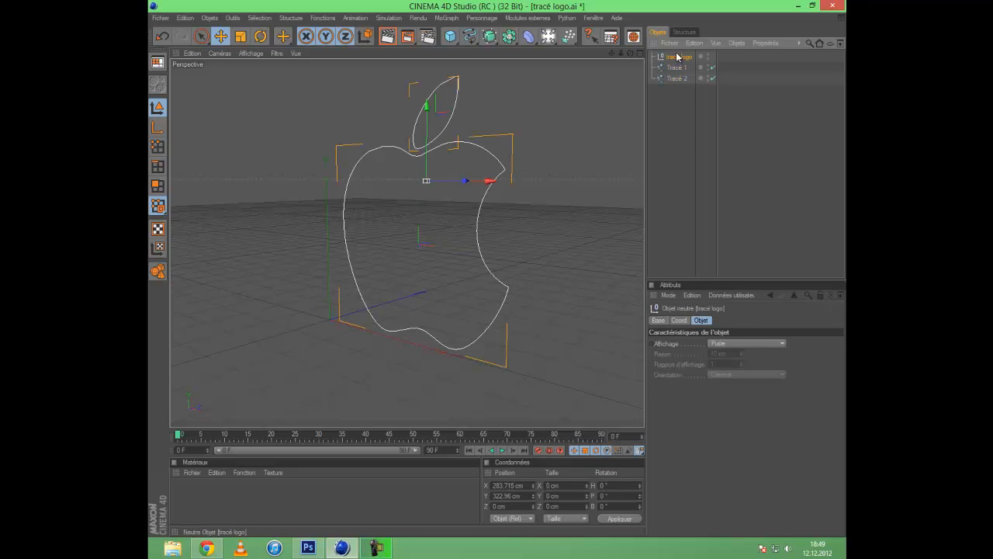
{"action": "key", "text": "shift+g"}
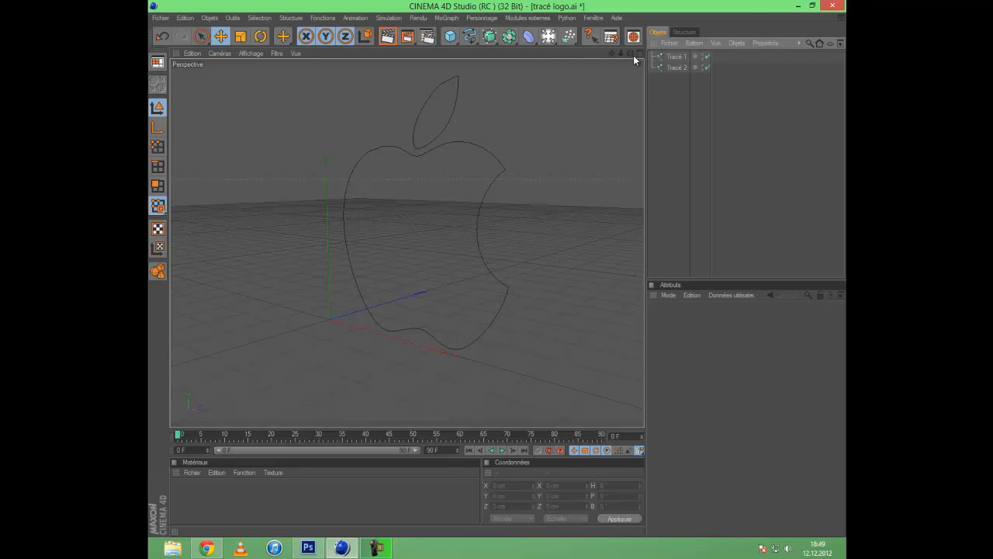
Add two Extrusion NURBS objects to the scene, one for each spline.
{"action": "left_click_drag", "start_coordinate": [631, 53], "coordinate": [497, 268]}
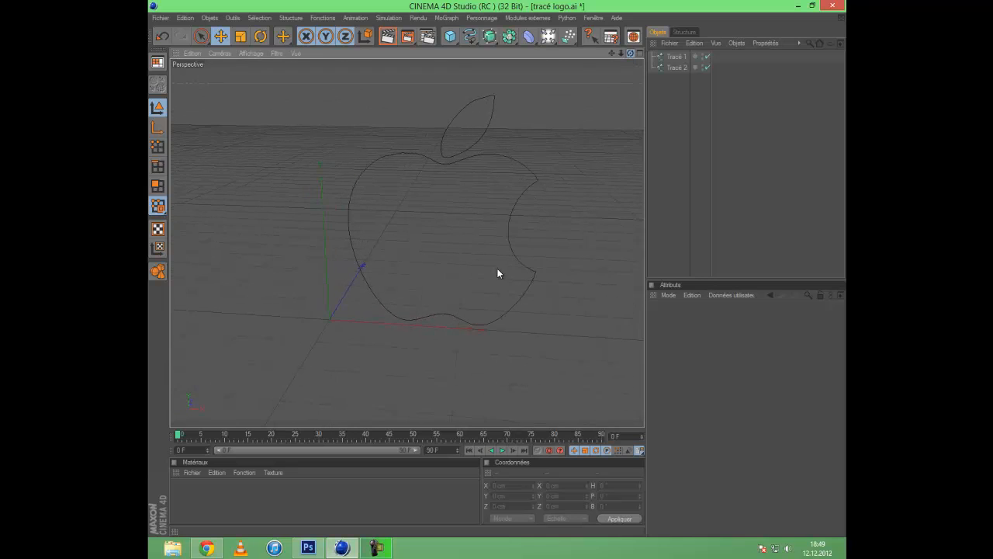
{"action": "left_click", "coordinate": [491, 38]}
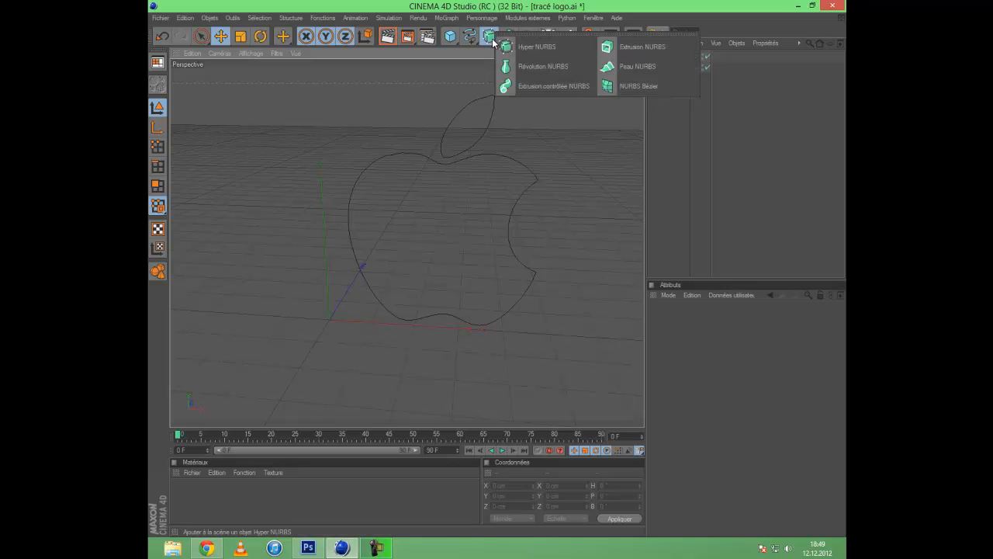
{"action": "left_click", "coordinate": [621, 47]}
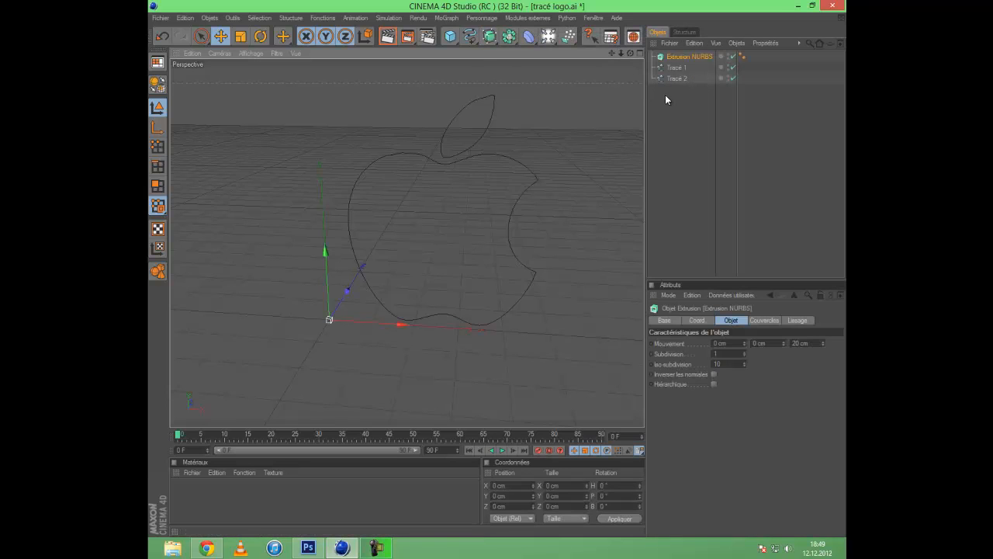
{"action": "left_click", "coordinate": [491, 39]}
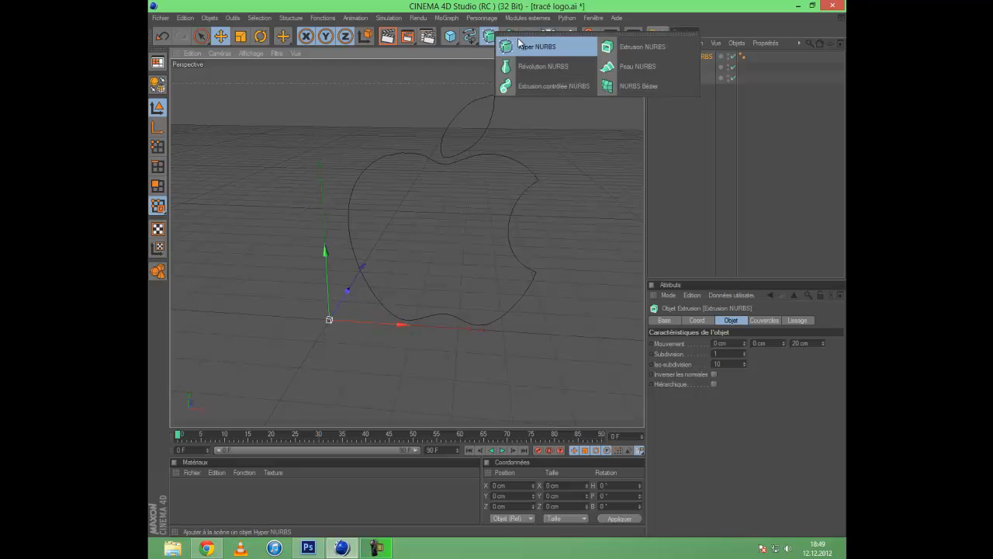
{"action": "left_click", "coordinate": [617, 48]}
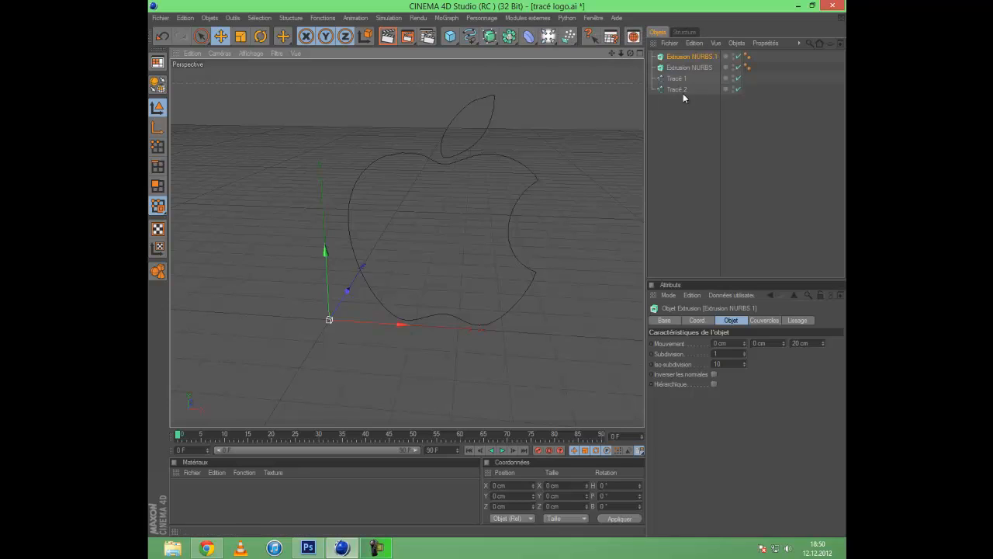
Try nesting Tracé 1 in Extrusion NURBS.1 and Tracé 2 in Extrusion NURBS, and take both splines out again.
{"action": "mouse_move", "coordinate": [674, 81]}
{"action": "left_mouse_down"}
{"action": "mouse_move", "coordinate": [677, 57]}
{"action": "mouse_move", "coordinate": [683, 79]}
{"action": "left_mouse_up"}
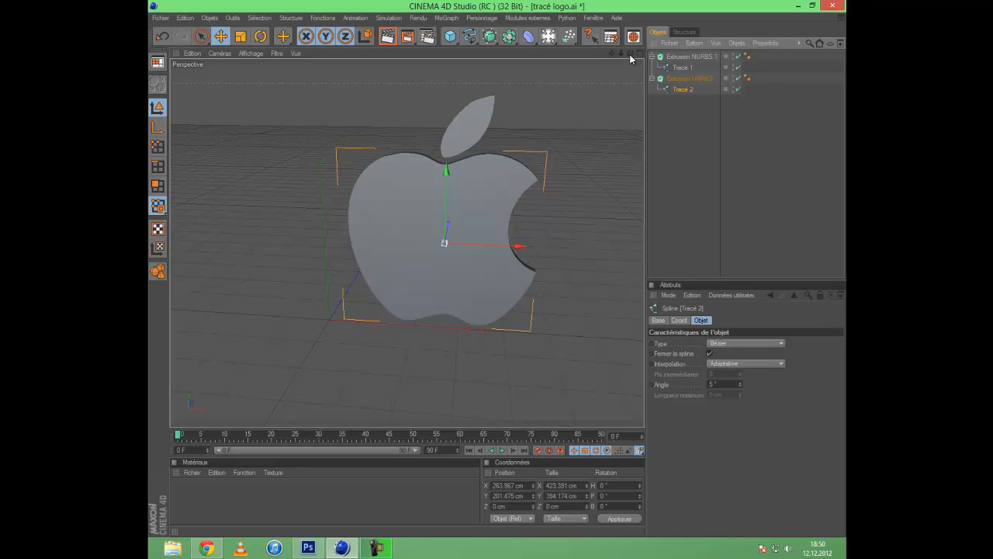
{"action": "left_click_drag", "start_coordinate": [631, 54], "coordinate": [505, 266]}
{"action": "left_click_drag", "start_coordinate": [568, 36], "coordinate": [678, 119]}
{"action": "left_click", "coordinate": [683, 68]}
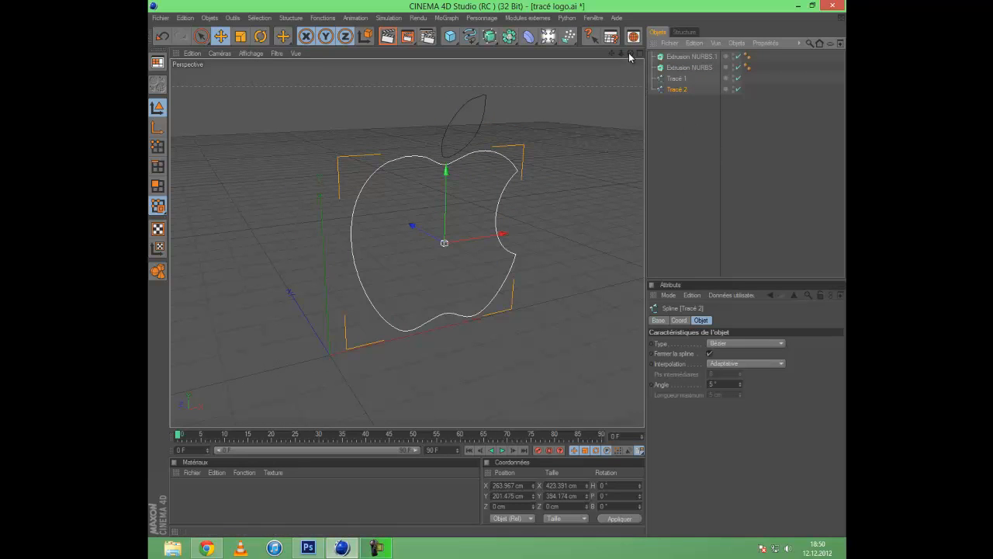
Render the view with the bare splines, and nest Tracé 2 in Extrusion NURBS.1 and Tracé 1 in Extrusion NURBS.
{"action": "left_click_drag", "start_coordinate": [628, 52], "coordinate": [497, 263]}
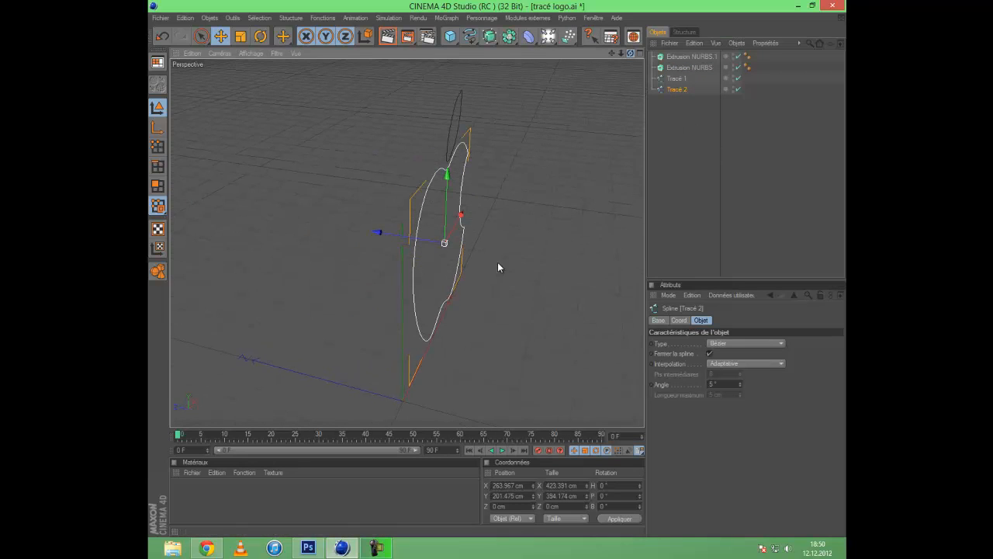
{"action": "left_click", "coordinate": [385, 38]}
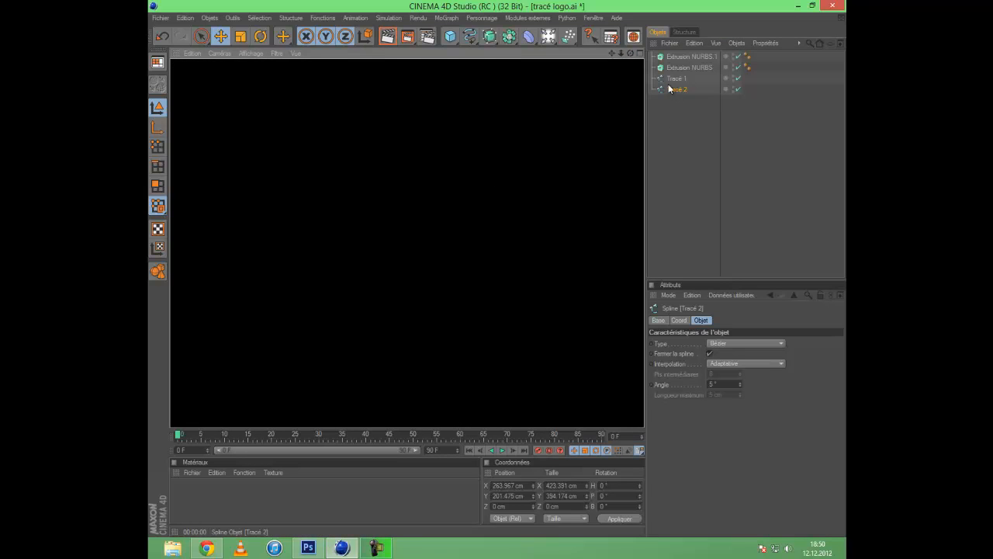
{"action": "left_click_drag", "start_coordinate": [688, 54], "coordinate": [689, 56]}
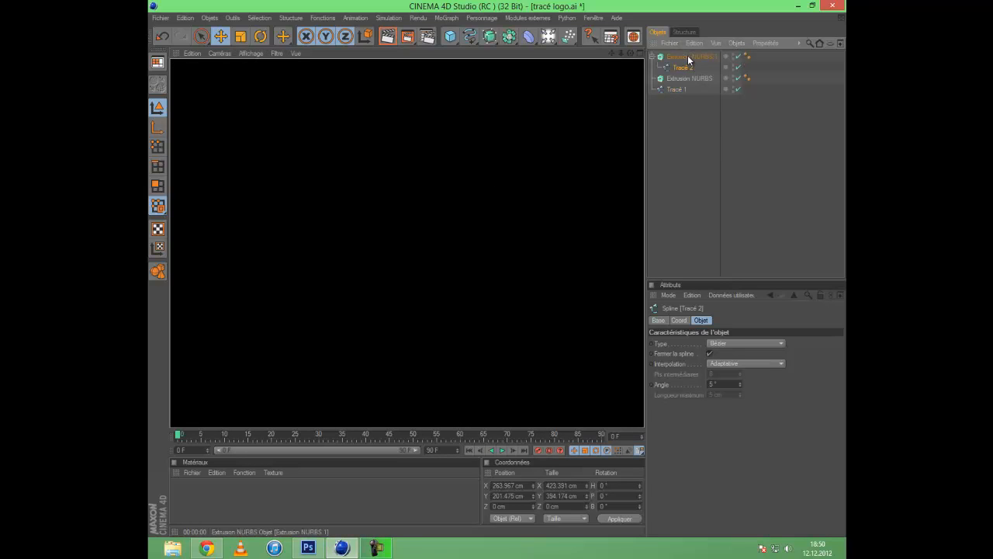
{"action": "left_click_drag", "start_coordinate": [674, 94], "coordinate": [683, 79]}
{"action": "left_click_drag", "start_coordinate": [631, 56], "coordinate": [498, 268]}
Set the movement of the apple body's extrusion, Extrusion NURBS.1, to 0 cm, 0 cm and 80 cm.
{"action": "left_click", "coordinate": [678, 57]}
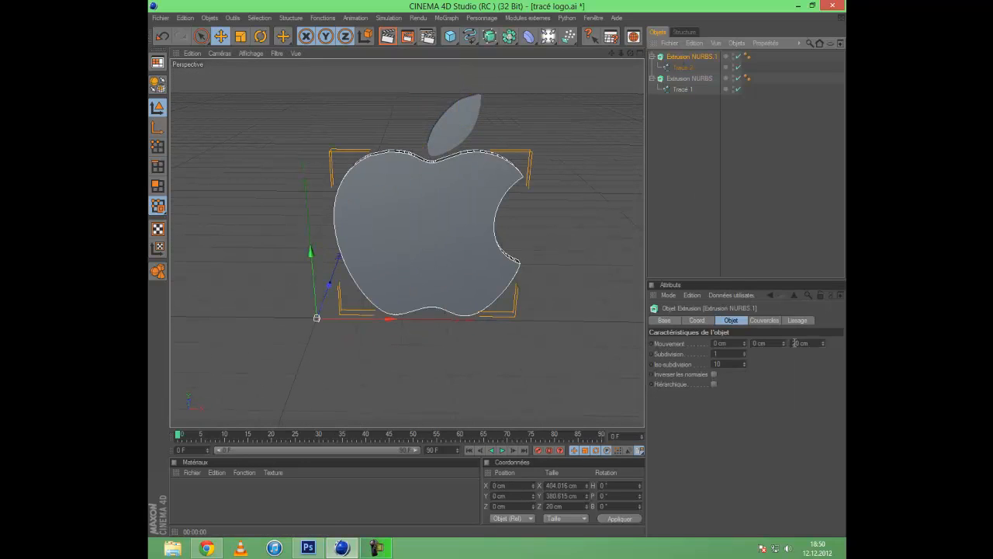
{"action": "left_click", "coordinate": [816, 342]}
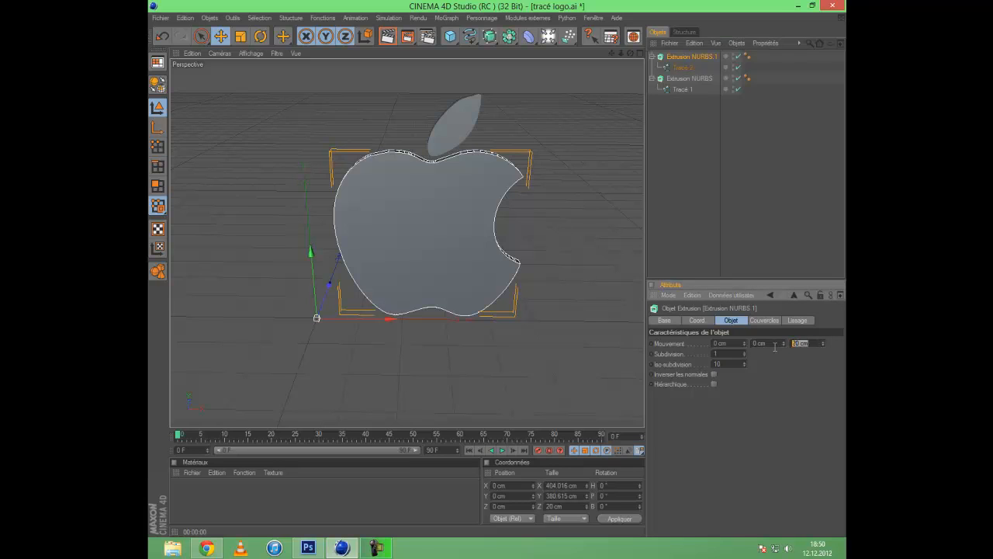
{"action": "left_click_drag", "start_coordinate": [823, 343], "coordinate": [374, 351]}
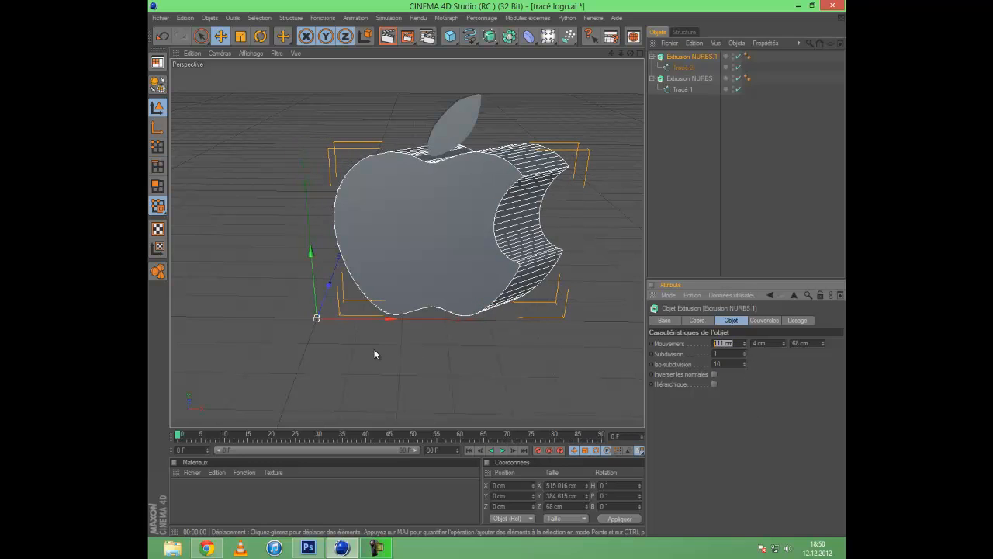
{"action": "type", "text": "0"}
{"action": "key", "text": "Tab"}
{"action": "type", "text": "0"}
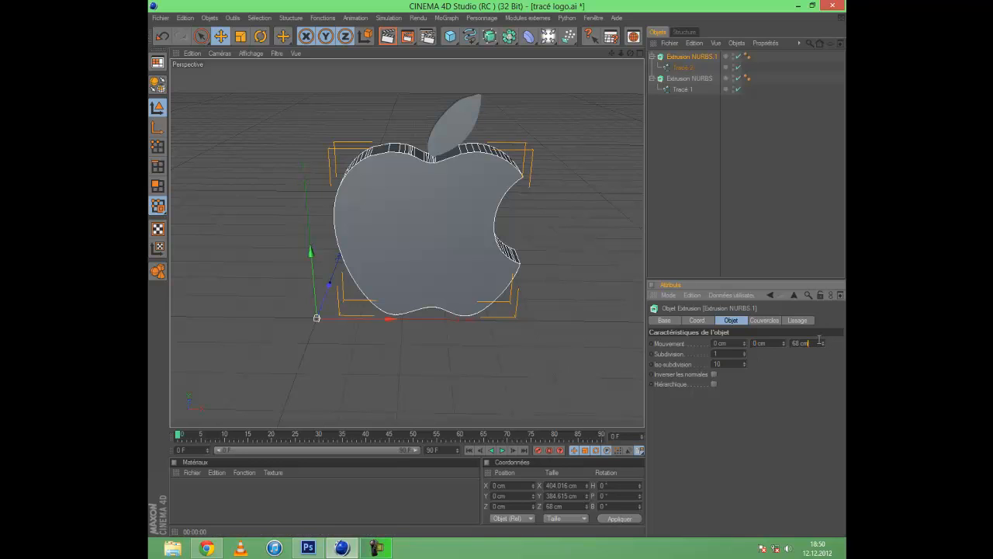
{"action": "left_click_drag", "start_coordinate": [819, 343], "coordinate": [454, 360]}
{"action": "type", "text": "80"}
{"action": "key", "text": "Return"}
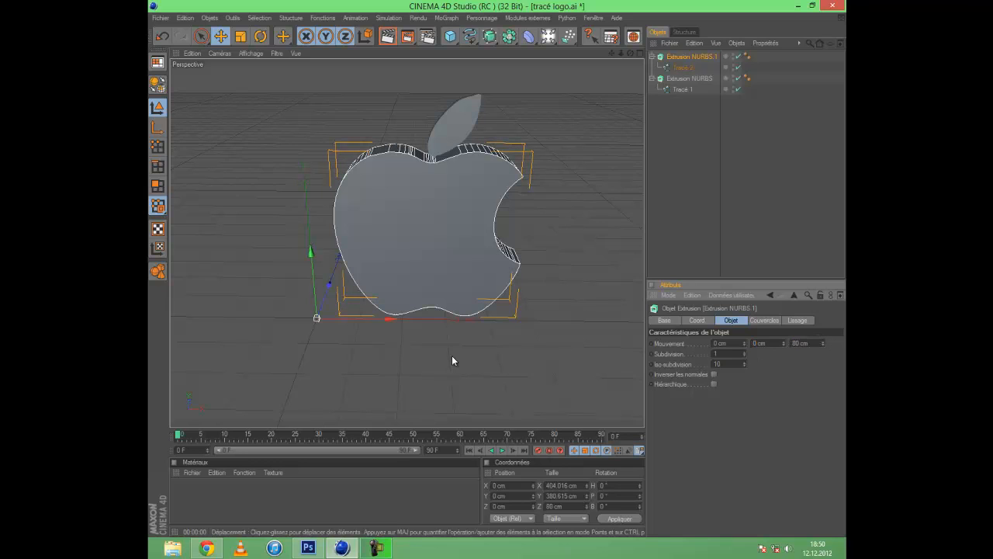
Set the Z movement of the leaf's extrusion, Extrusion NURBS, to 80 cm.
{"action": "left_click_drag", "start_coordinate": [630, 53], "coordinate": [497, 269]}
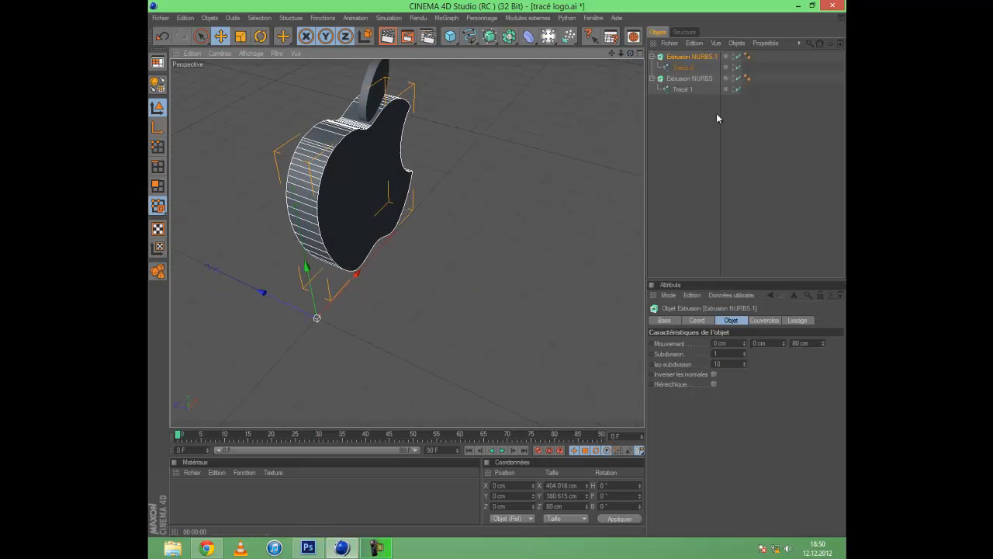
{"action": "left_click", "coordinate": [682, 80]}
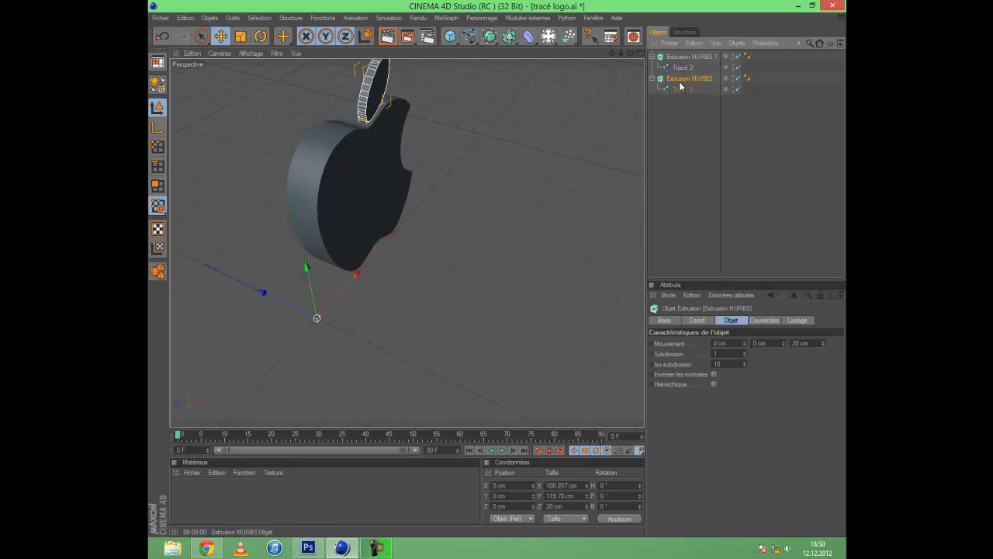
{"action": "left_click", "coordinate": [814, 343]}
{"action": "type", "text": "80"}
{"action": "key", "text": "Return"}
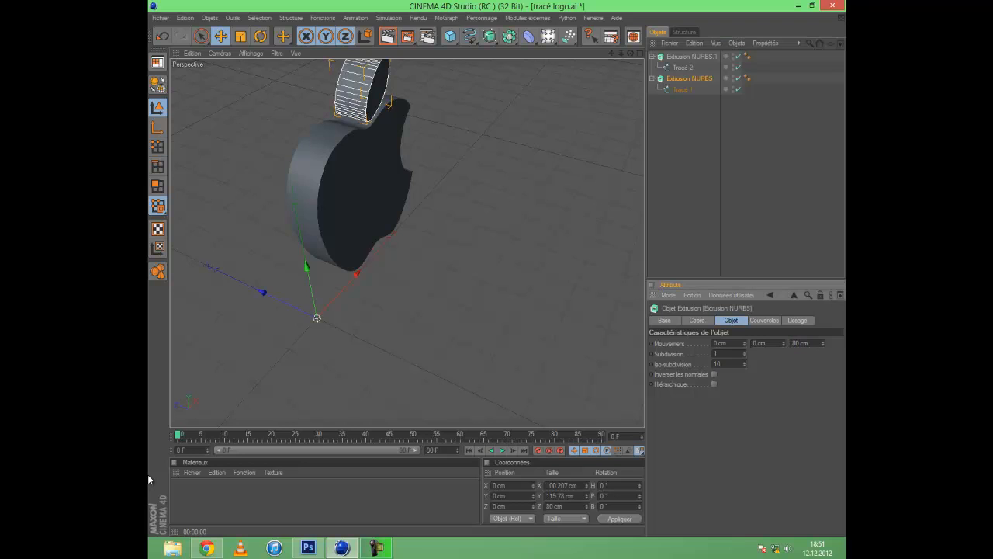
{"action": "left_click_drag", "start_coordinate": [630, 54], "coordinate": [162, 378]}
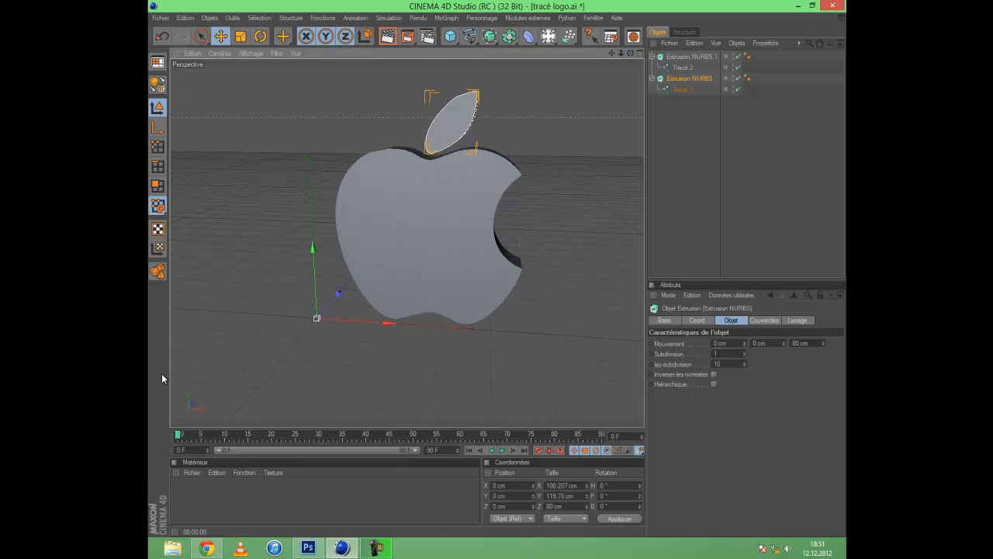
Create a new material with a pure red colour, RGB 255, 0, 0, and enable its reflection channel.
{"action": "double_click", "coordinate": [198, 518]}
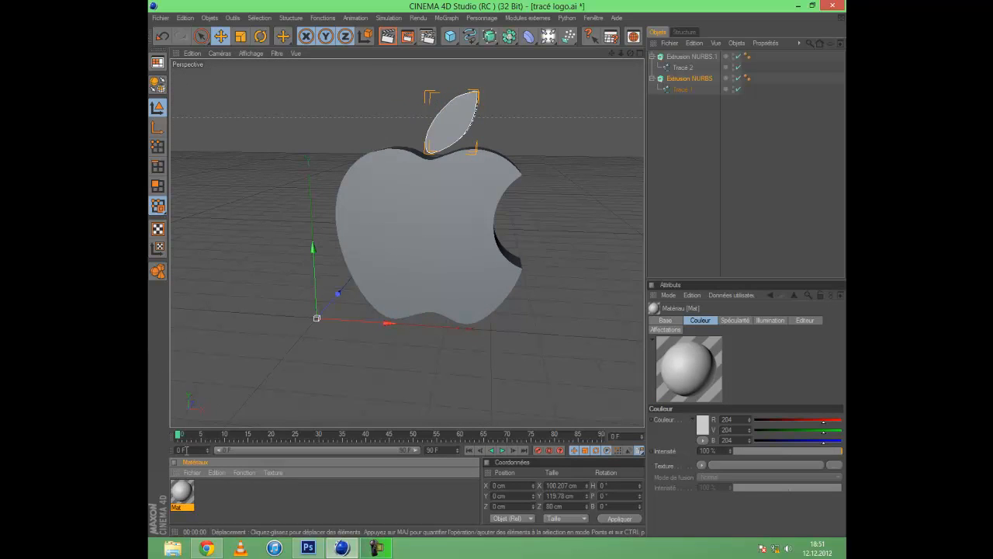
{"action": "double_click", "coordinate": [181, 490]}
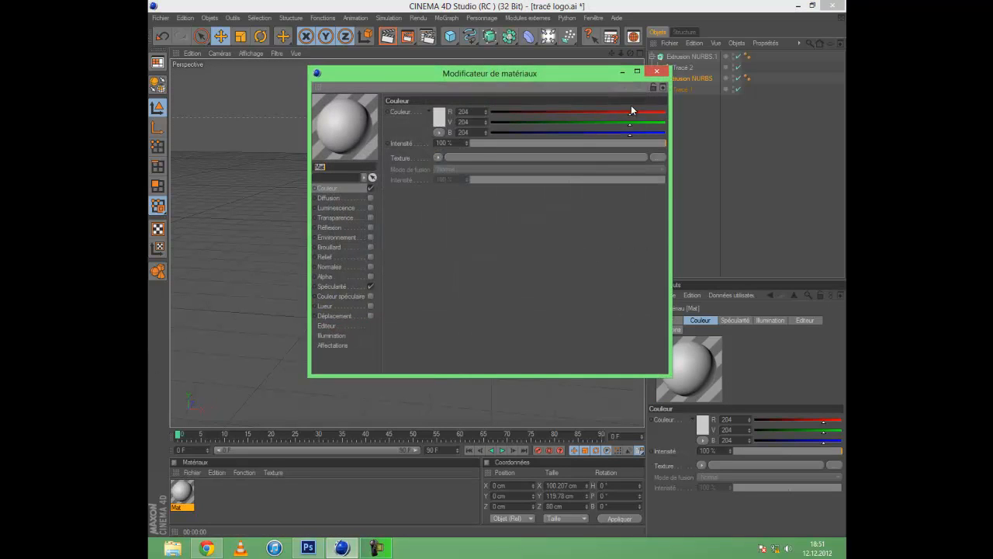
{"action": "left_click_drag", "start_coordinate": [631, 114], "coordinate": [439, 170]}
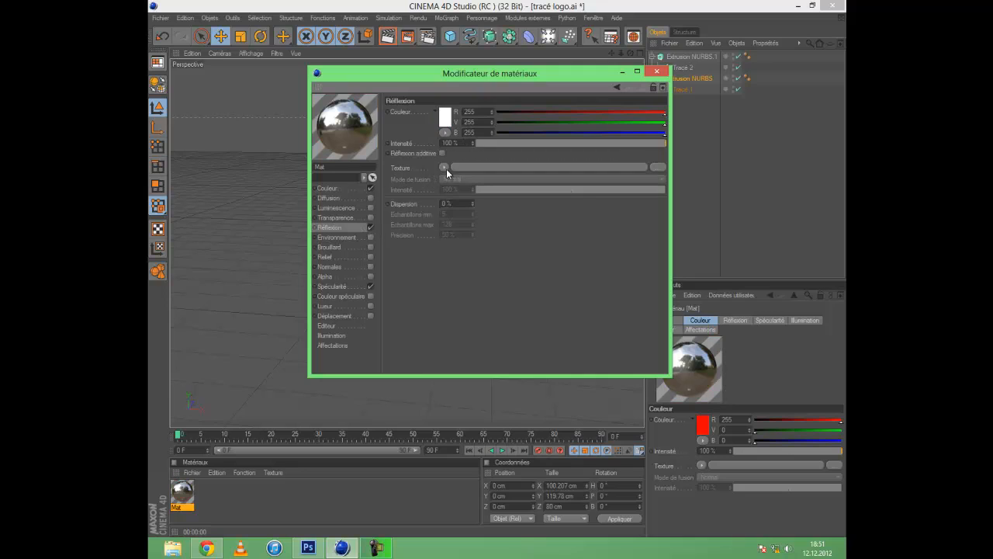
Give the material's reflection a Fresnel texture at 100% mix strength, an overall intensity of 15% and a red colour, RGB 255, 0, 0.
{"action": "left_click", "coordinate": [445, 167]}
{"action": "left_click", "coordinate": [460, 287]}
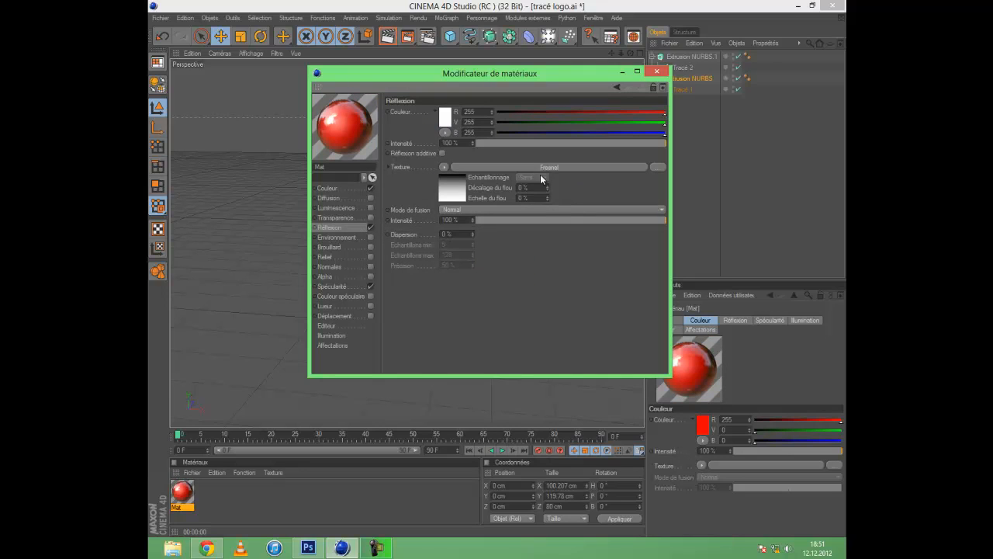
{"action": "left_click", "coordinate": [515, 221]}
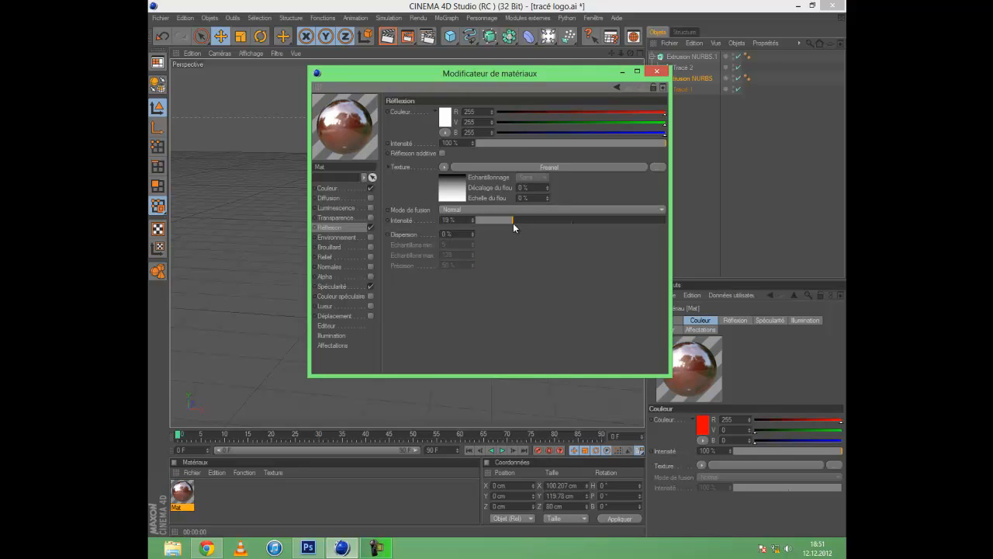
{"action": "left_click_drag", "start_coordinate": [516, 223], "coordinate": [642, 214]}
{"action": "left_click_drag", "start_coordinate": [498, 143], "coordinate": [475, 148]}
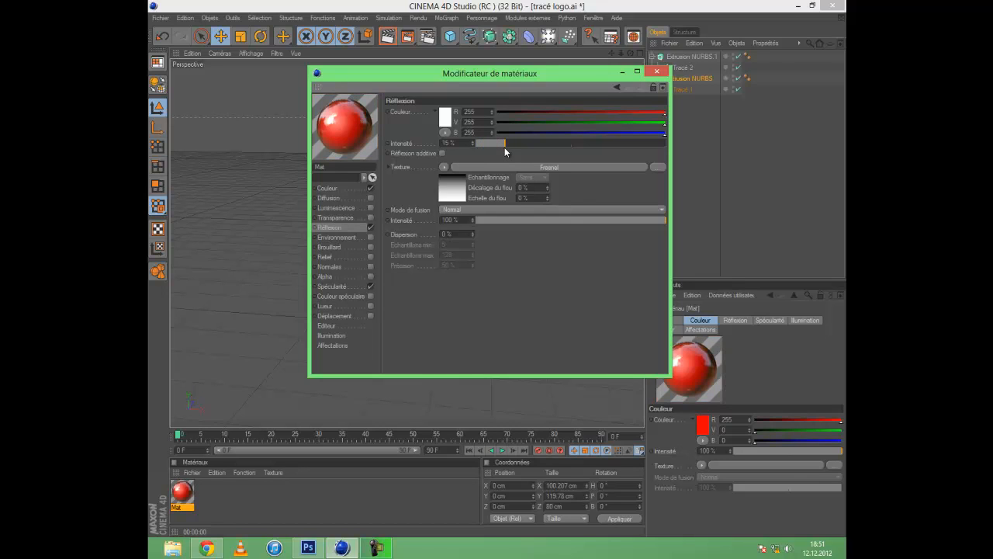
{"action": "left_click", "coordinate": [447, 118]}
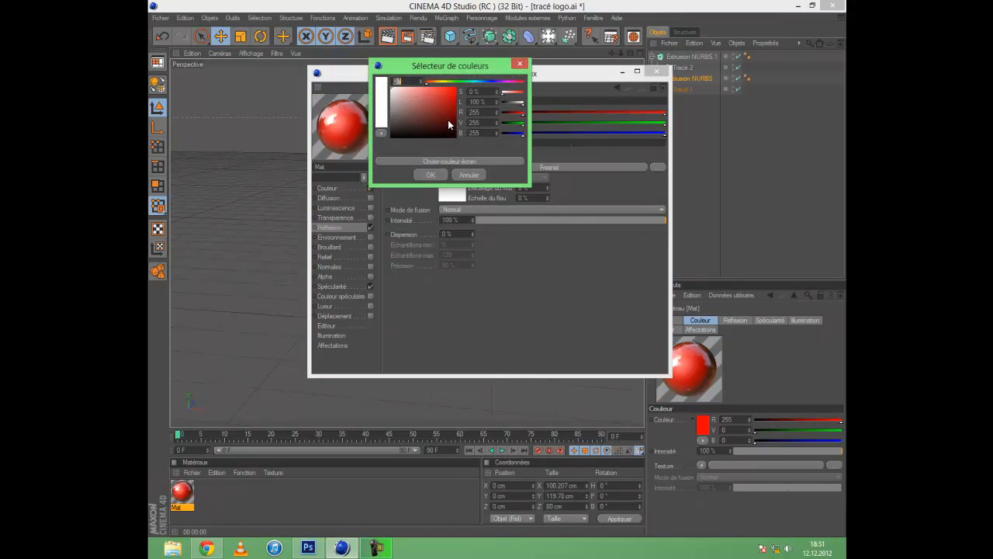
{"action": "left_click", "coordinate": [433, 175]}
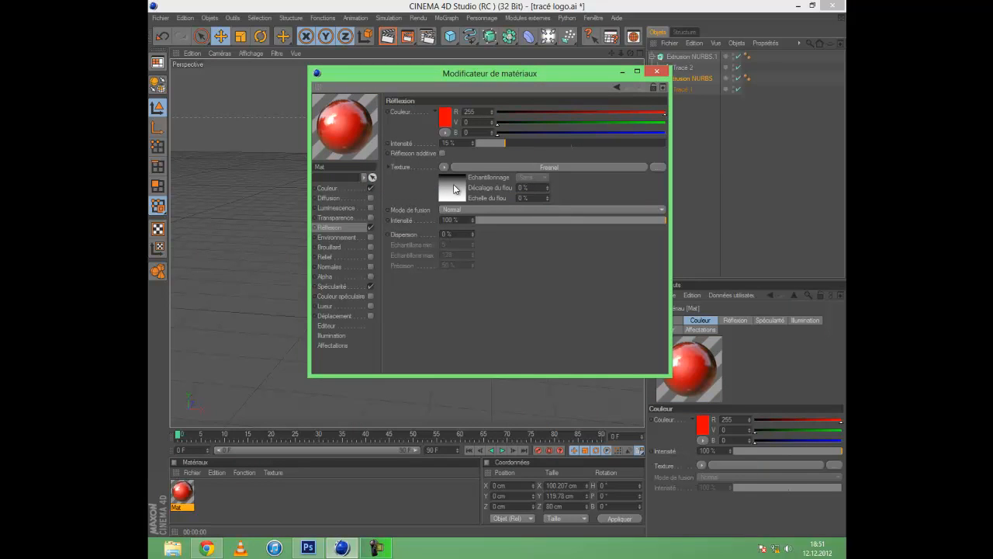
Try pure red for the white end of the reflection's Fresnel gradient, and return that end to near-white.
{"action": "left_click", "coordinate": [453, 184]}
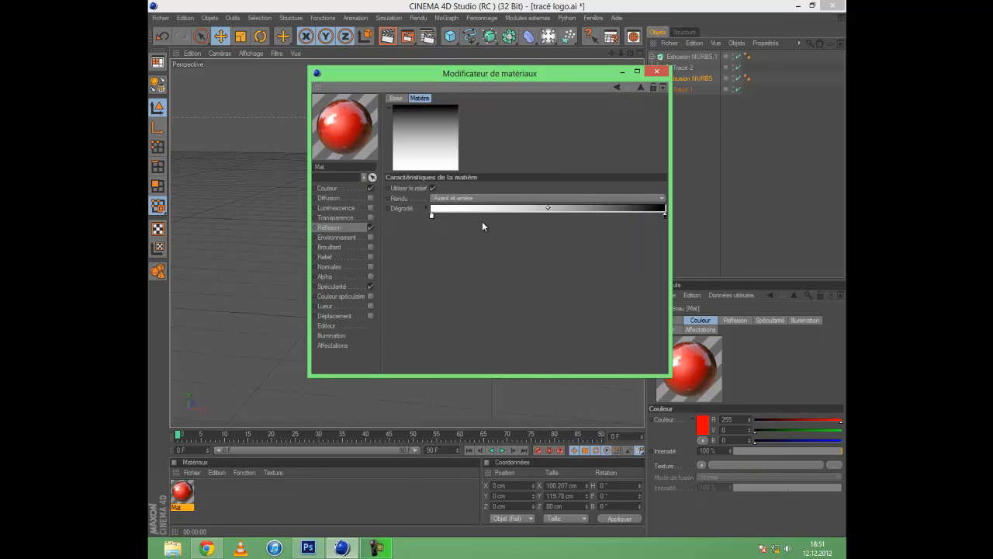
{"action": "double_click", "coordinate": [432, 215]}
{"action": "left_click", "coordinate": [434, 210]}
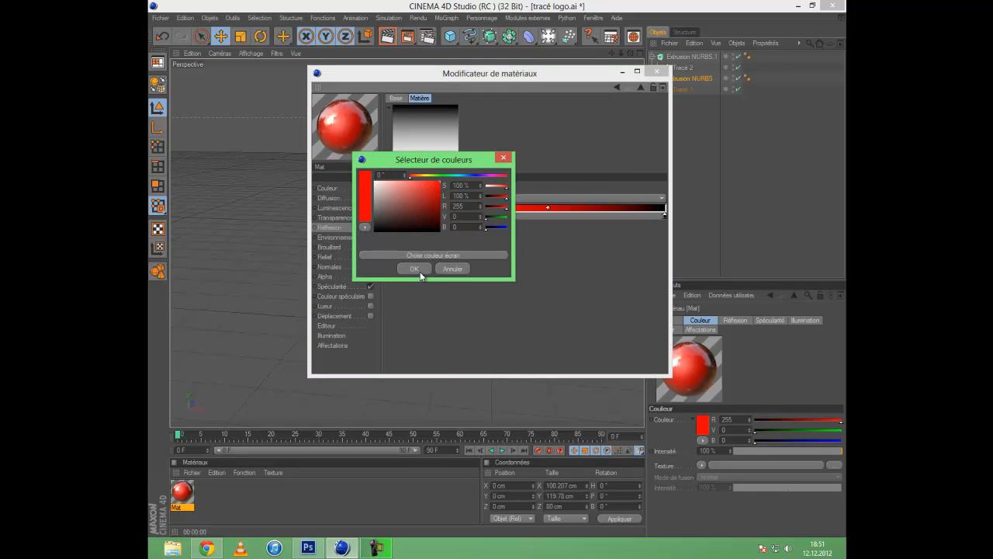
{"action": "left_click", "coordinate": [419, 271]}
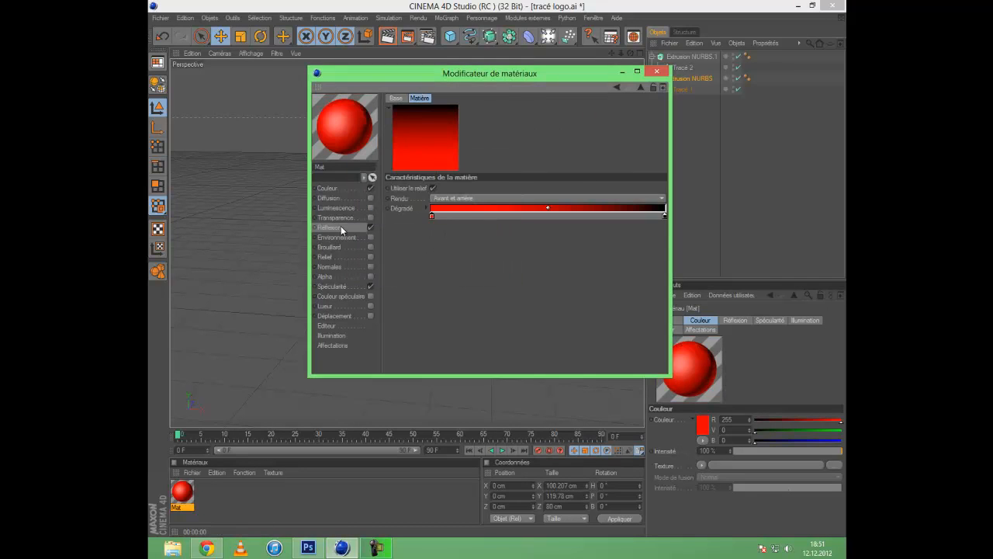
{"action": "double_click", "coordinate": [431, 216]}
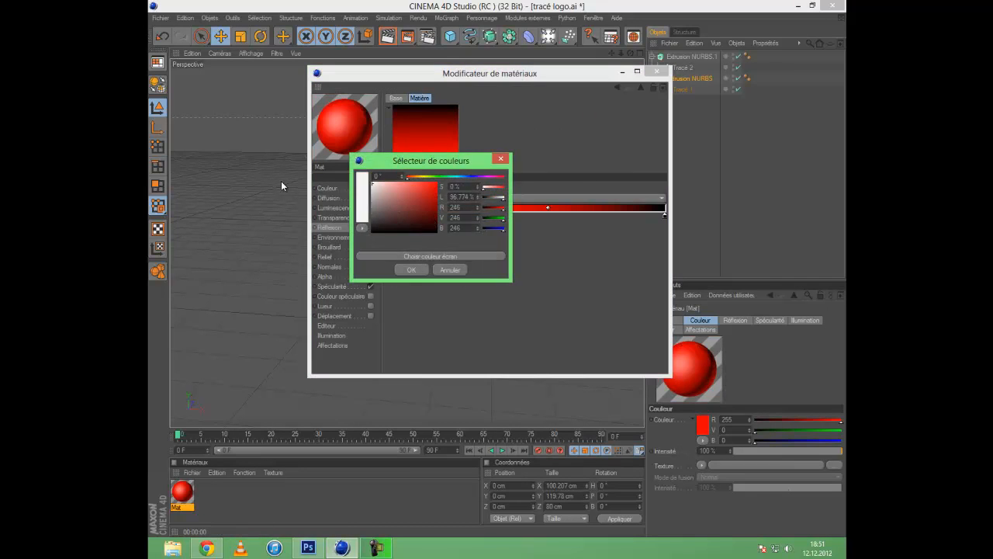
{"action": "left_click", "coordinate": [409, 271]}
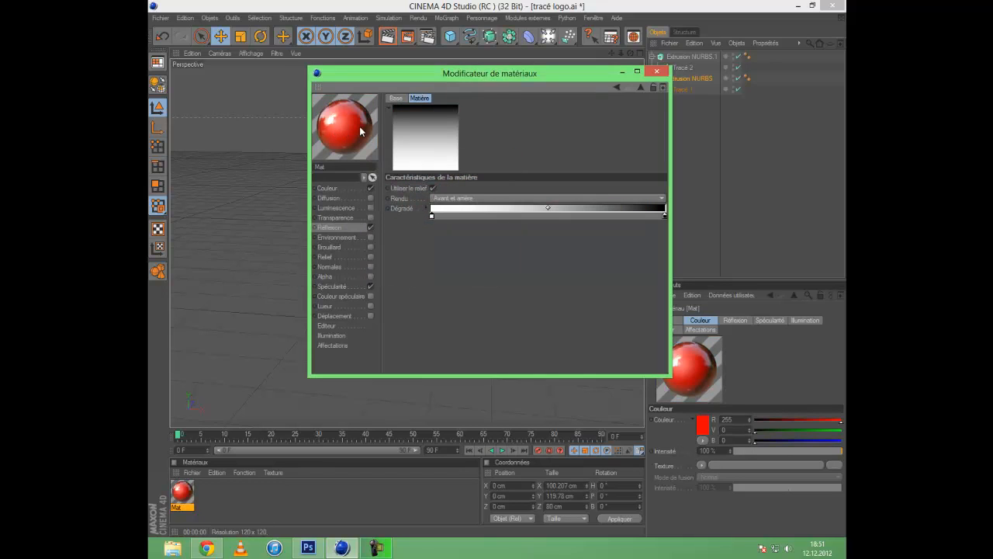
Set the red material's specular width to 63%, height to 21%, attenuation to 9% and inner width to 12%.
{"action": "left_click", "coordinate": [359, 287]}
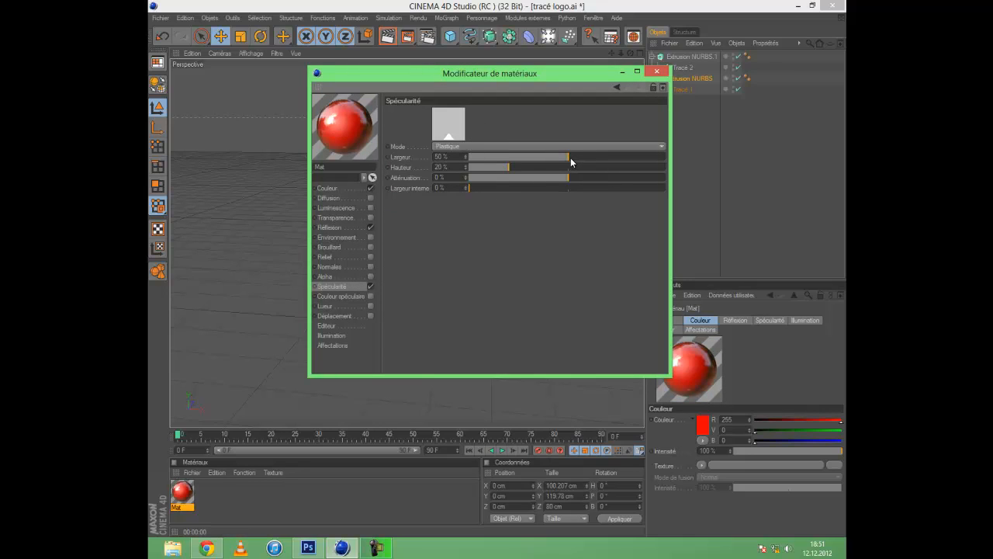
{"action": "left_click_drag", "start_coordinate": [571, 158], "coordinate": [626, 166]}
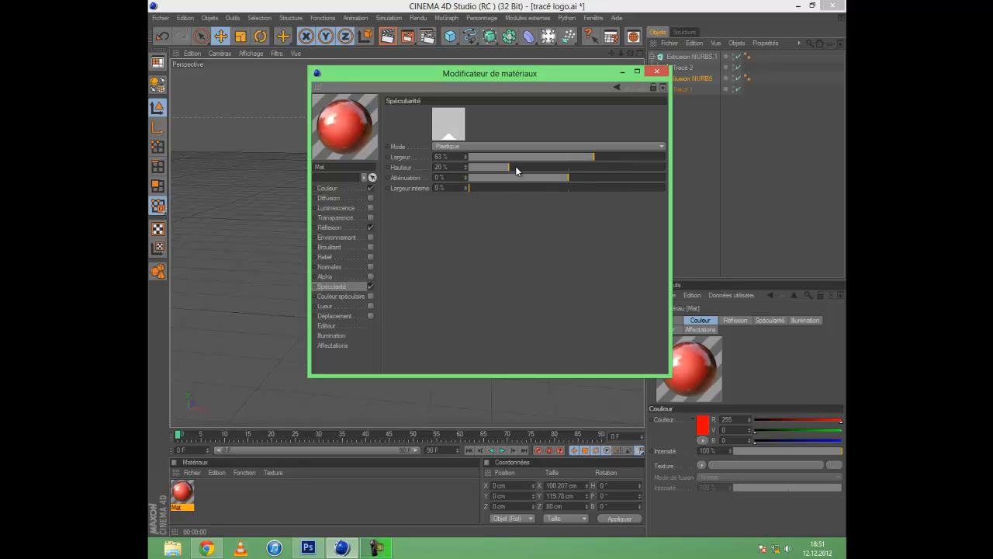
{"action": "left_click_drag", "start_coordinate": [513, 168], "coordinate": [574, 182]}
{"action": "left_click_drag", "start_coordinate": [512, 167], "coordinate": [480, 175]}
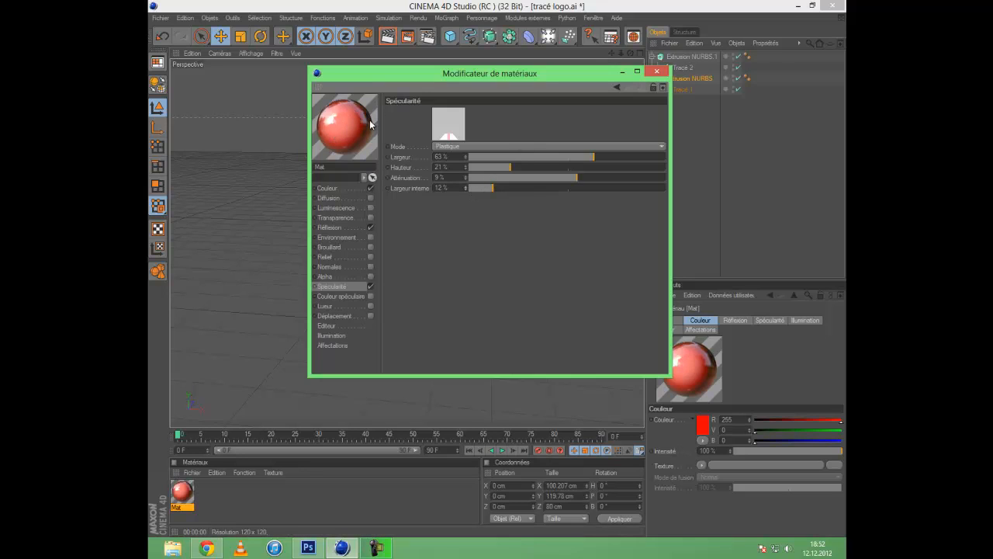
{"action": "left_click", "coordinate": [658, 74]}
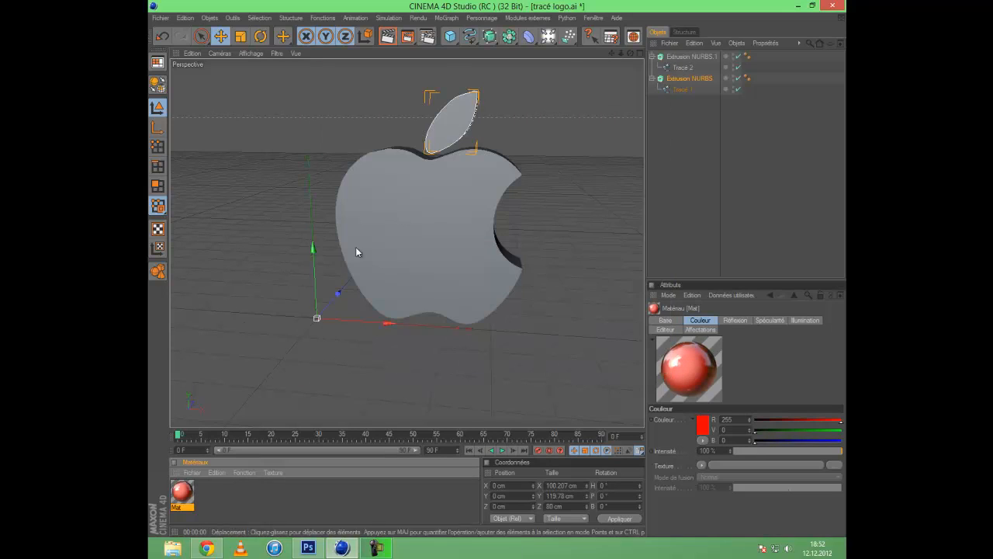
Apply the red material to the apple body and render the view.
{"action": "left_click_drag", "start_coordinate": [180, 491], "coordinate": [433, 227]}
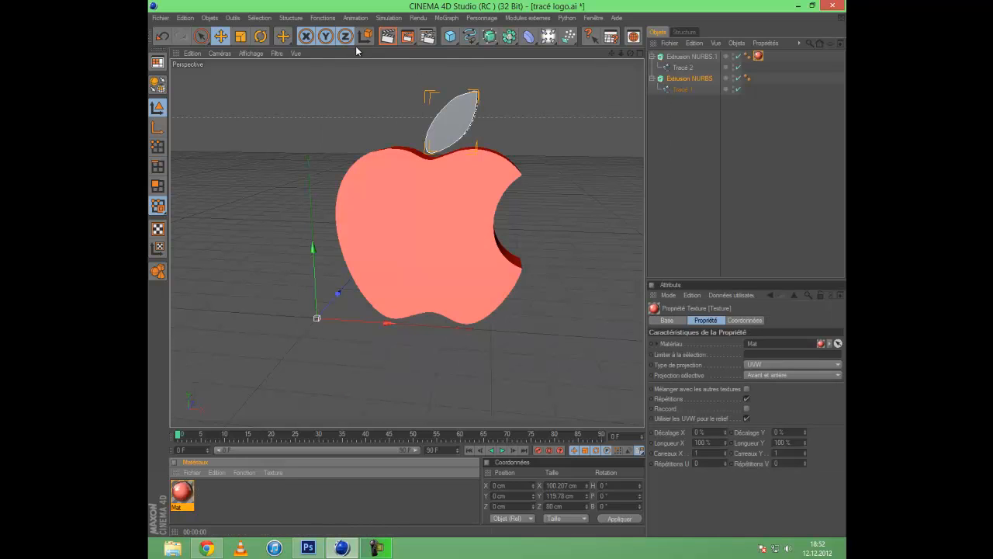
{"action": "key", "text": "ctrl+r"}
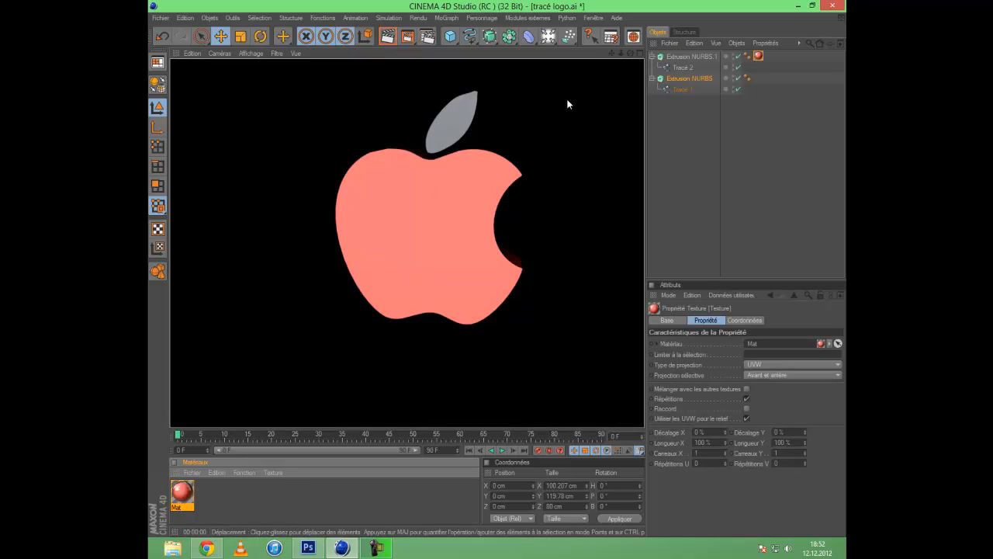
{"action": "left_click_drag", "start_coordinate": [629, 52], "coordinate": [510, 142]}
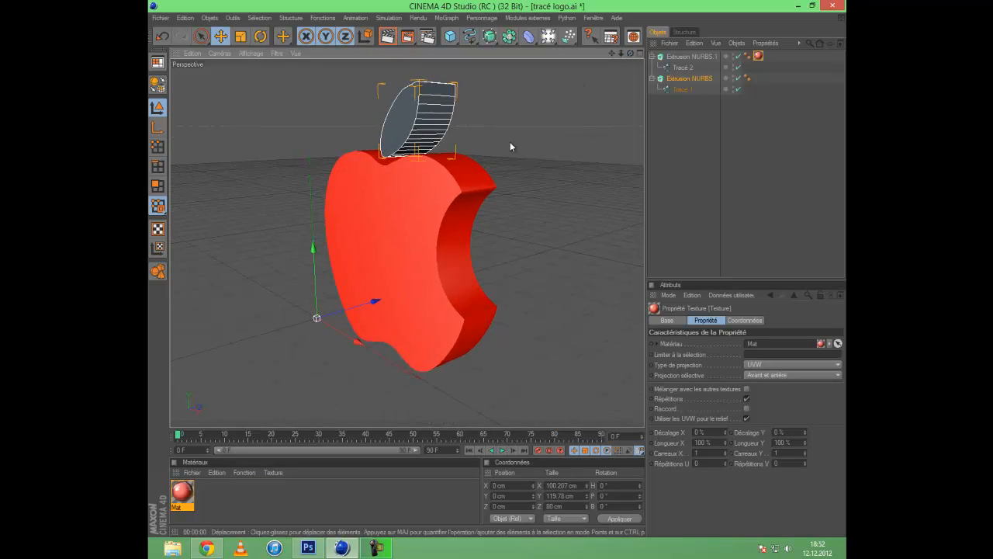
Disable specularity in the red material and render the view of the logo again.
{"action": "double_click", "coordinate": [178, 503]}
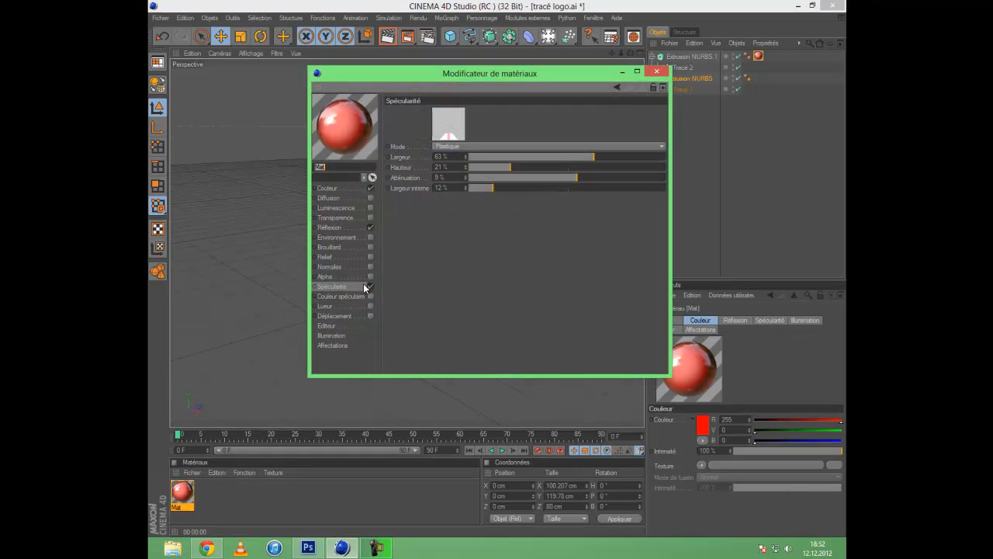
{"action": "left_click", "coordinate": [370, 286]}
{"action": "left_click", "coordinate": [656, 71]}
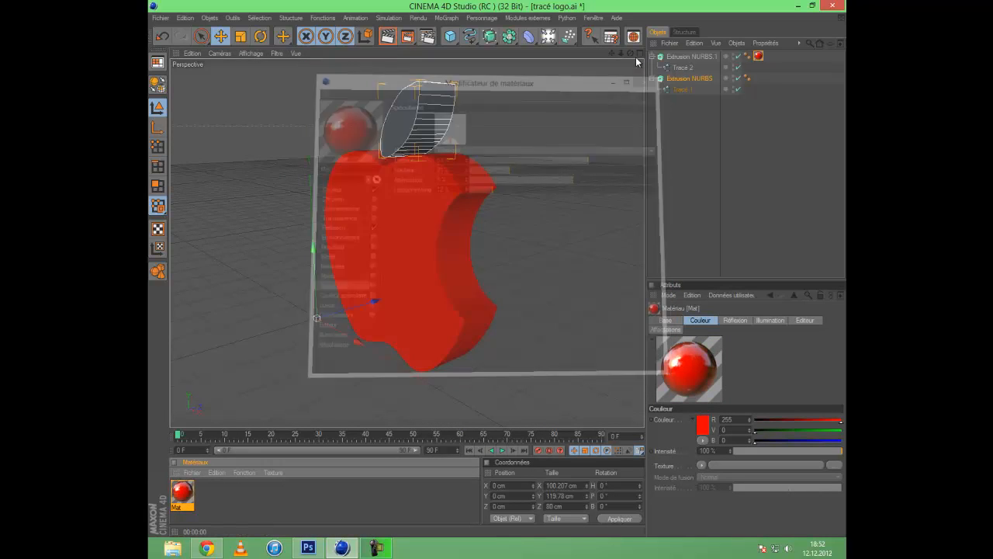
{"action": "left_click", "coordinate": [387, 38]}
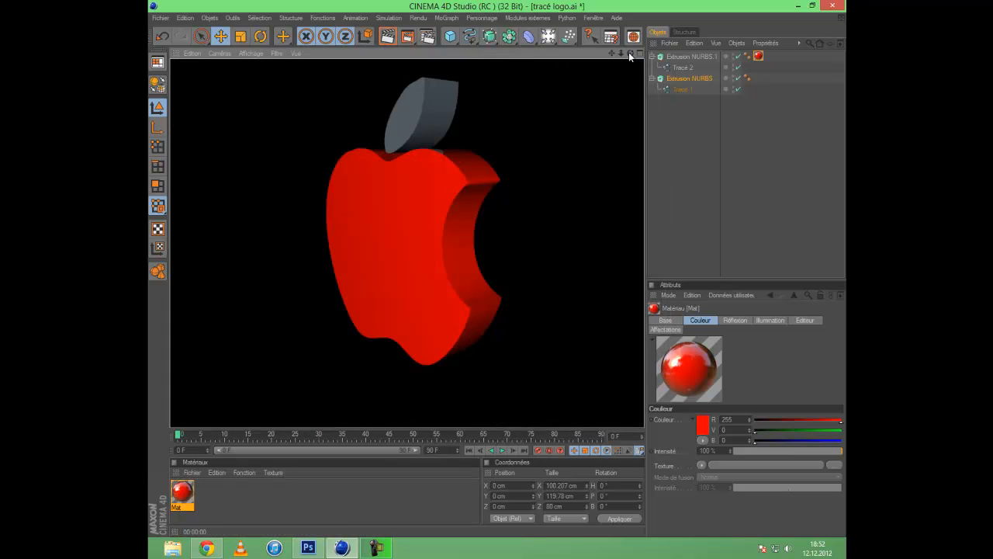
{"action": "left_click_drag", "start_coordinate": [629, 54], "coordinate": [485, 270]}
Duplicate the red material and recolour the copy dark green, RGB 0, 101, 5.
{"action": "left_click_drag", "start_coordinate": [189, 493], "coordinate": [190, 555]}
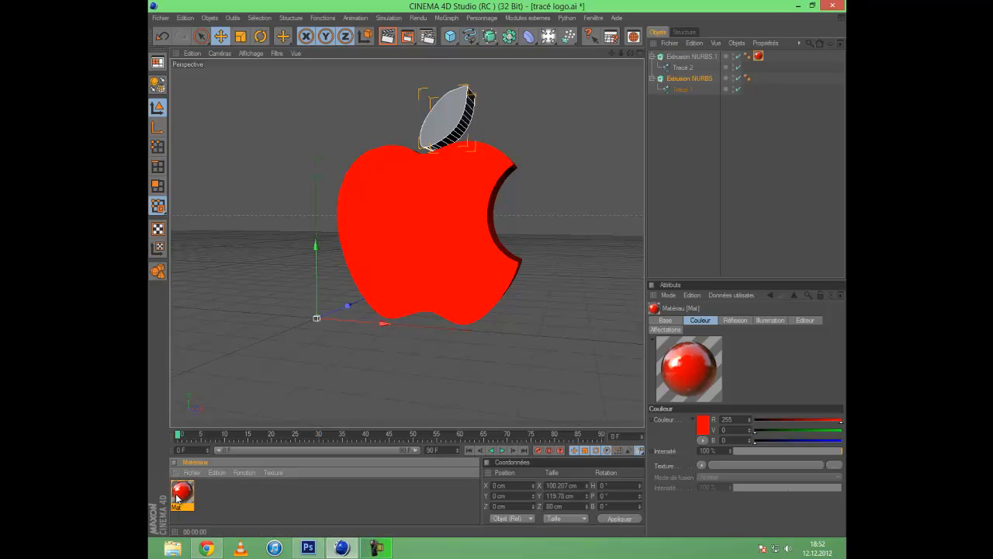
{"action": "key", "text": "ctrl+v"}
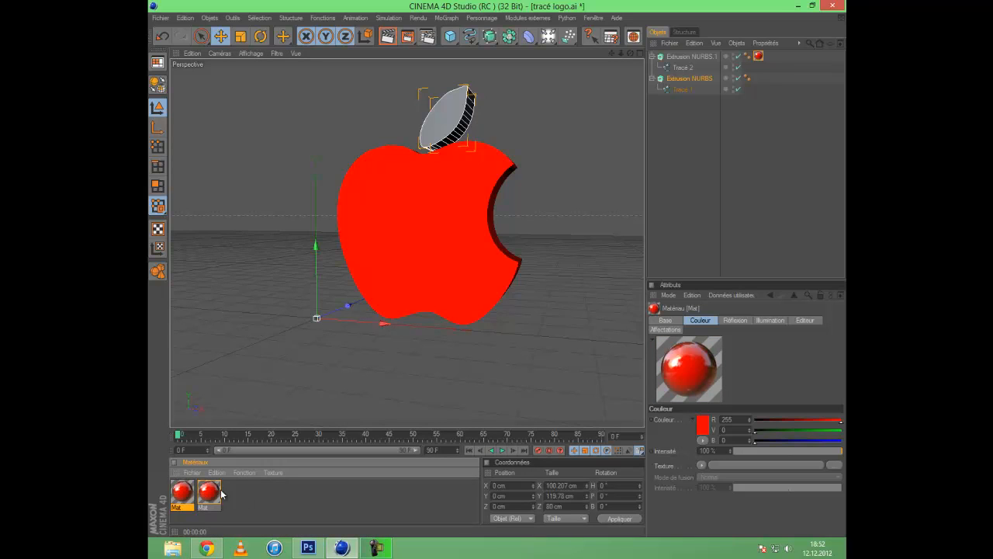
{"action": "double_click", "coordinate": [187, 498]}
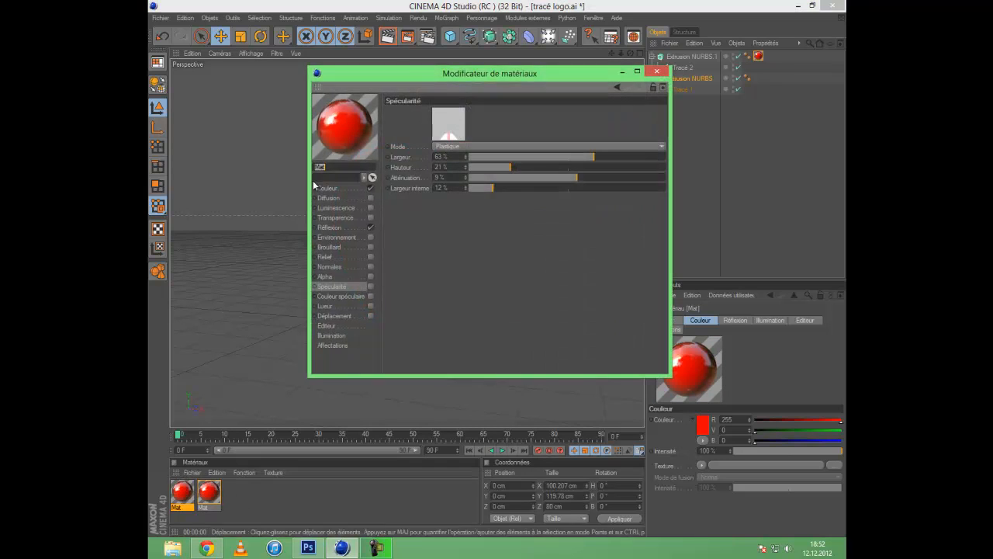
{"action": "left_click", "coordinate": [327, 188]}
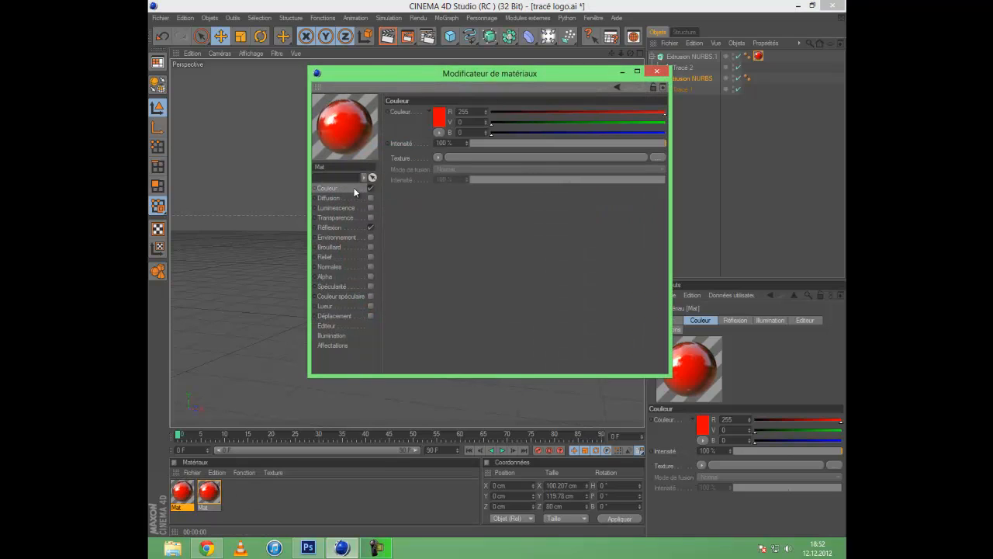
{"action": "left_click_drag", "start_coordinate": [521, 123], "coordinate": [693, 124]}
{"action": "left_click_drag", "start_coordinate": [524, 135], "coordinate": [674, 139]}
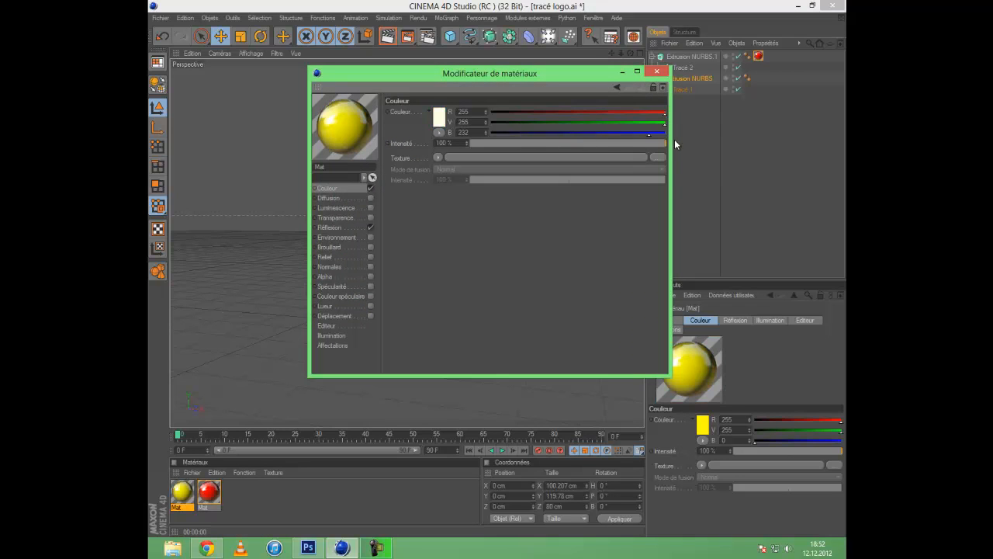
{"action": "left_click", "coordinate": [436, 121]}
{"action": "left_click", "coordinate": [443, 81]}
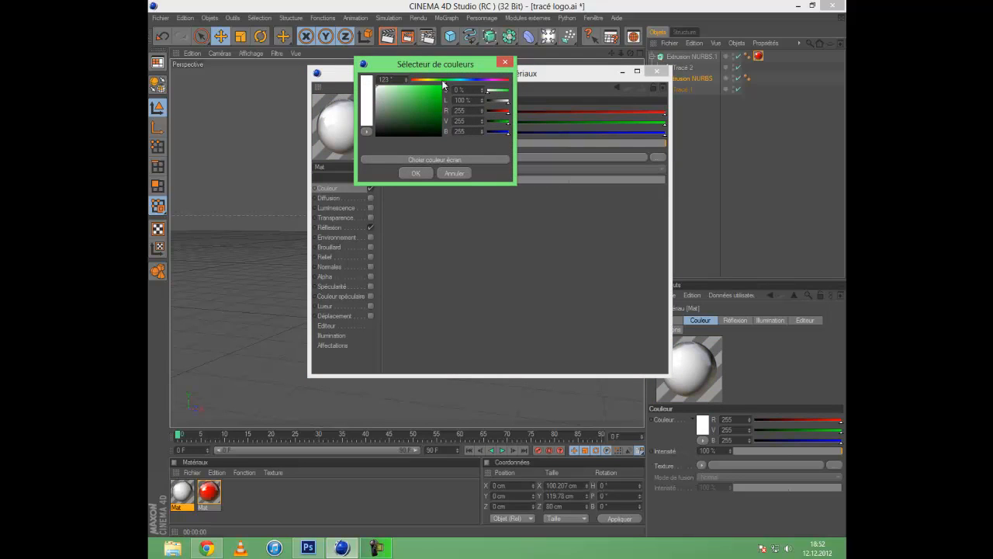
{"action": "left_click_drag", "start_coordinate": [440, 95], "coordinate": [465, 120]}
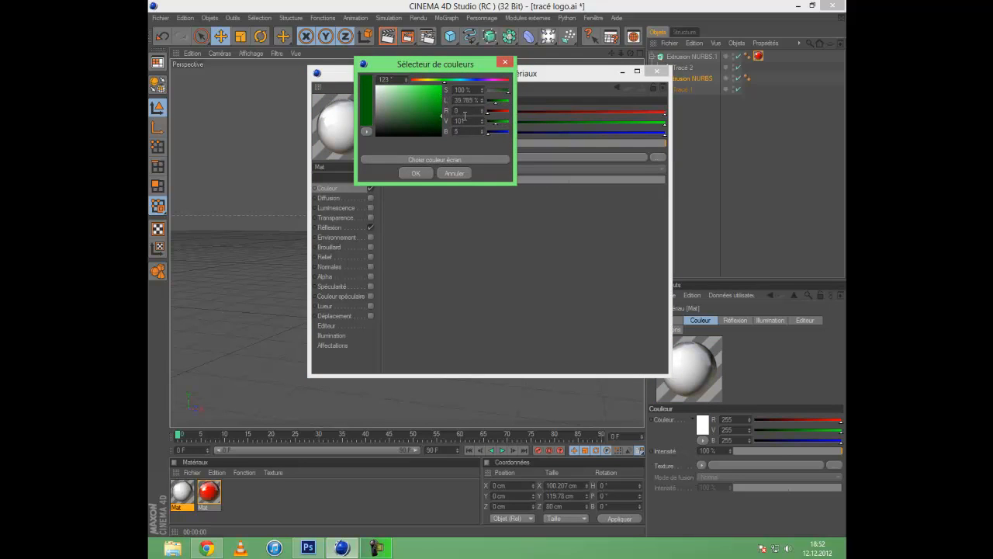
{"action": "left_click", "coordinate": [416, 173]}
{"action": "left_click", "coordinate": [656, 71]}
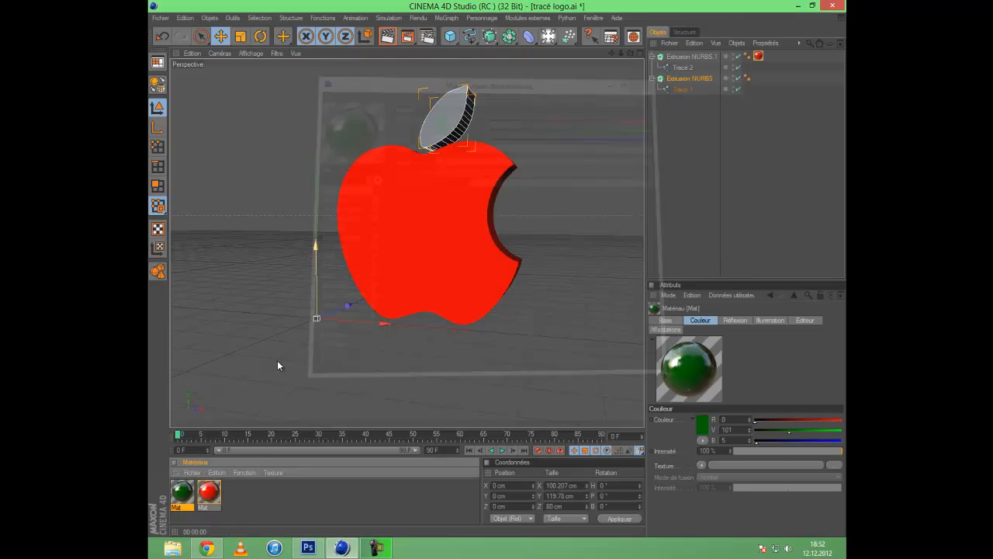
Apply the dark green material to the leaf extrusion and render the front of the logo.
{"action": "left_click_drag", "start_coordinate": [183, 496], "coordinate": [465, 104]}
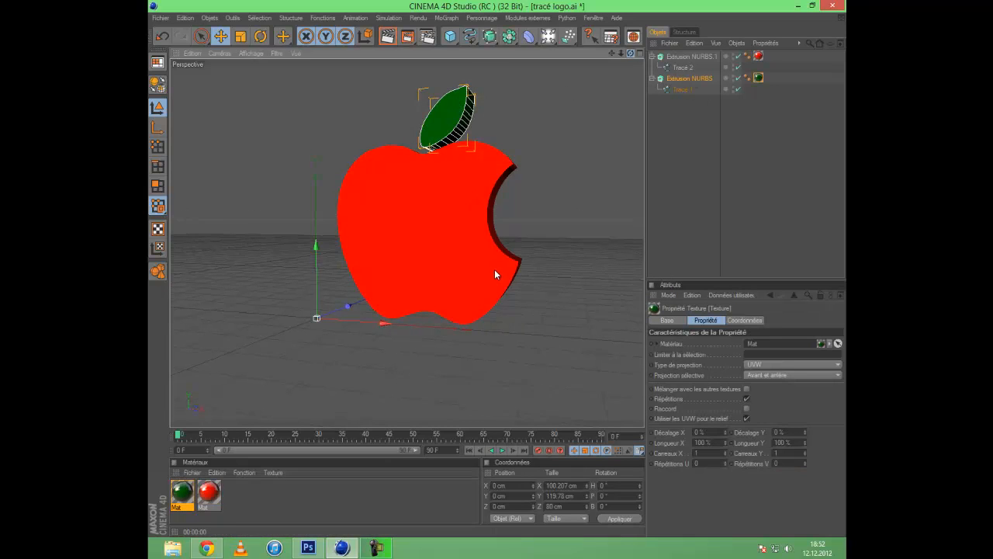
{"action": "left_click_drag", "start_coordinate": [495, 269], "coordinate": [499, 269], "text": "alt"}
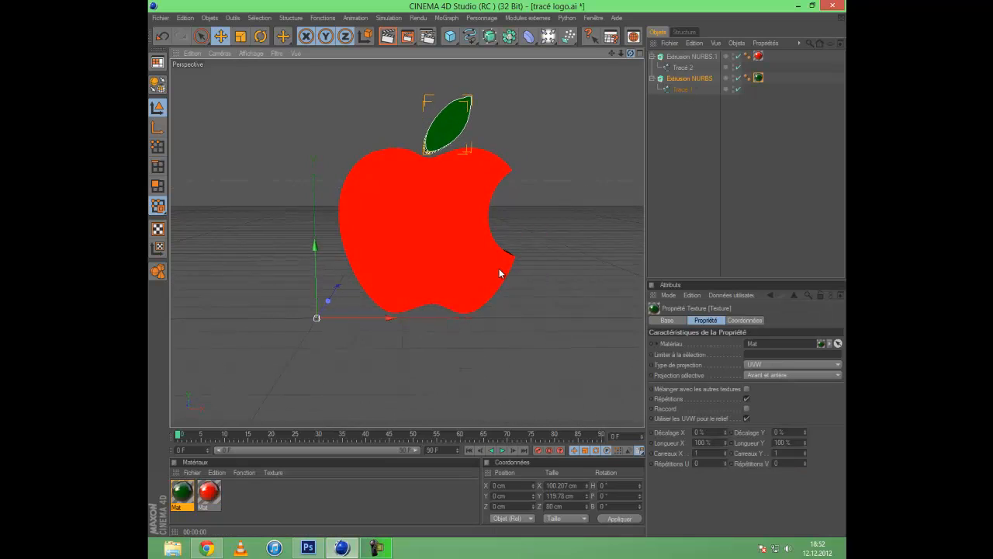
{"action": "left_click", "coordinate": [388, 39]}
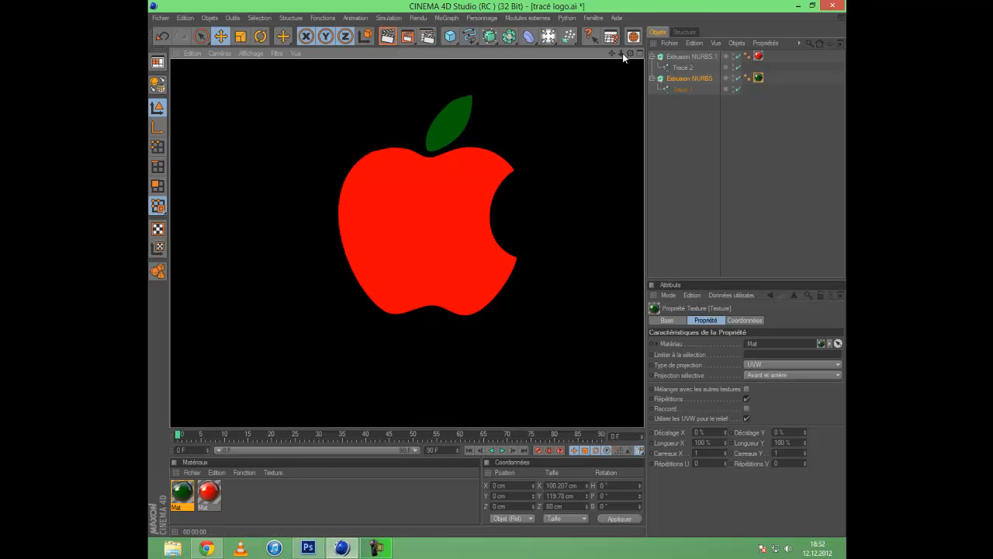
{"action": "left_click_drag", "start_coordinate": [496, 270], "coordinate": [495, 269]}
{"action": "left_click", "coordinate": [161, 36]}
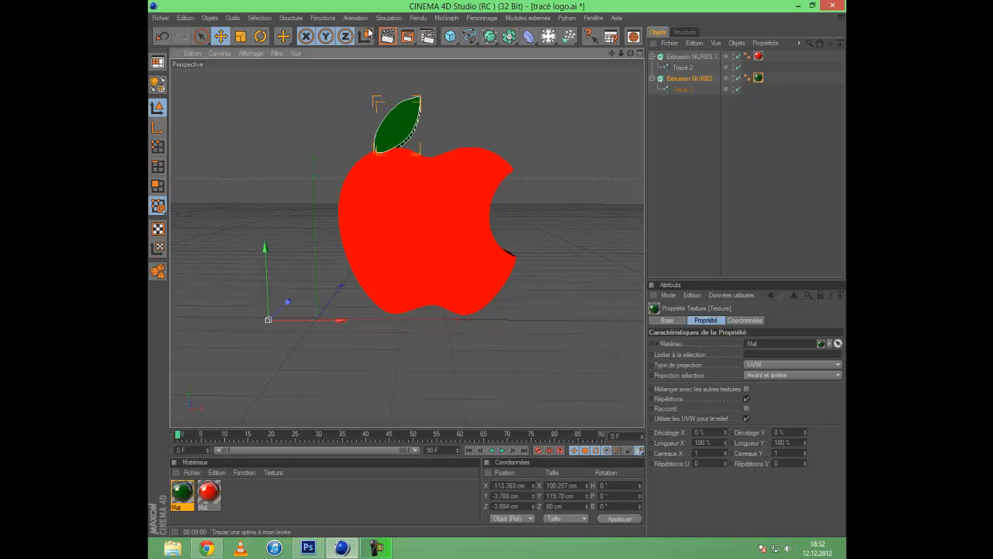
{"action": "left_click", "coordinate": [162, 36]}
Examine the coloured 3D logo and its extruded sides from different angles.
{"action": "left_click_drag", "start_coordinate": [630, 53], "coordinate": [498, 273]}
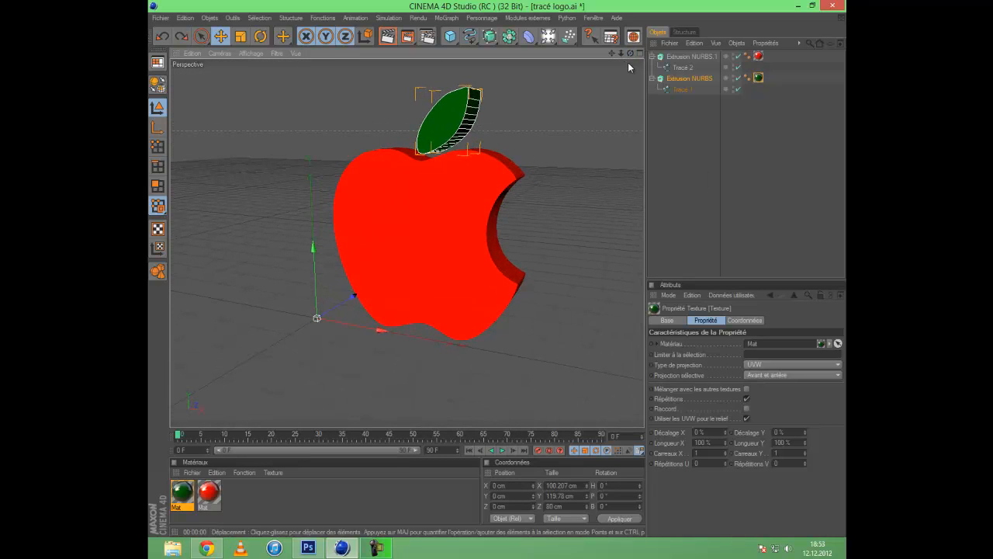
{"action": "left_click_drag", "start_coordinate": [630, 54], "coordinate": [497, 271]}
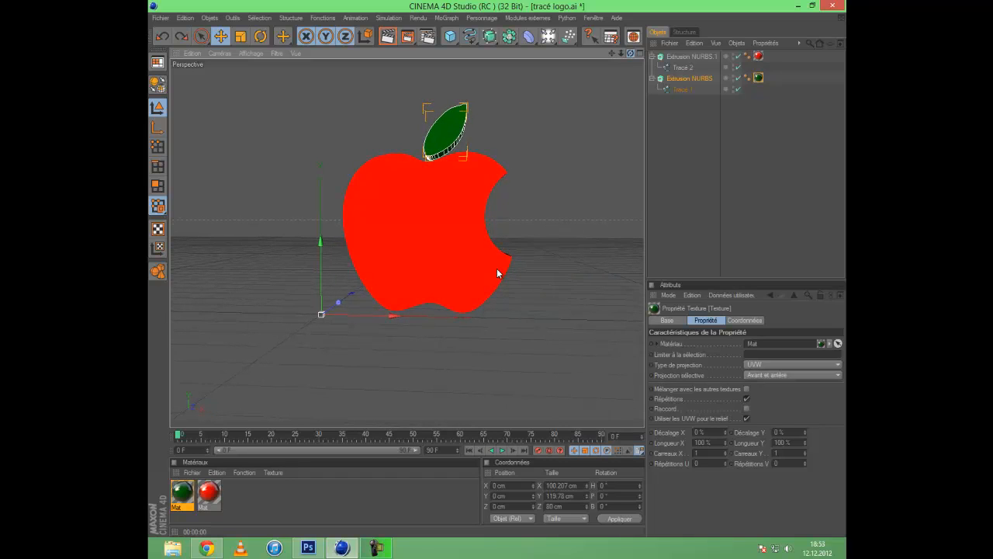